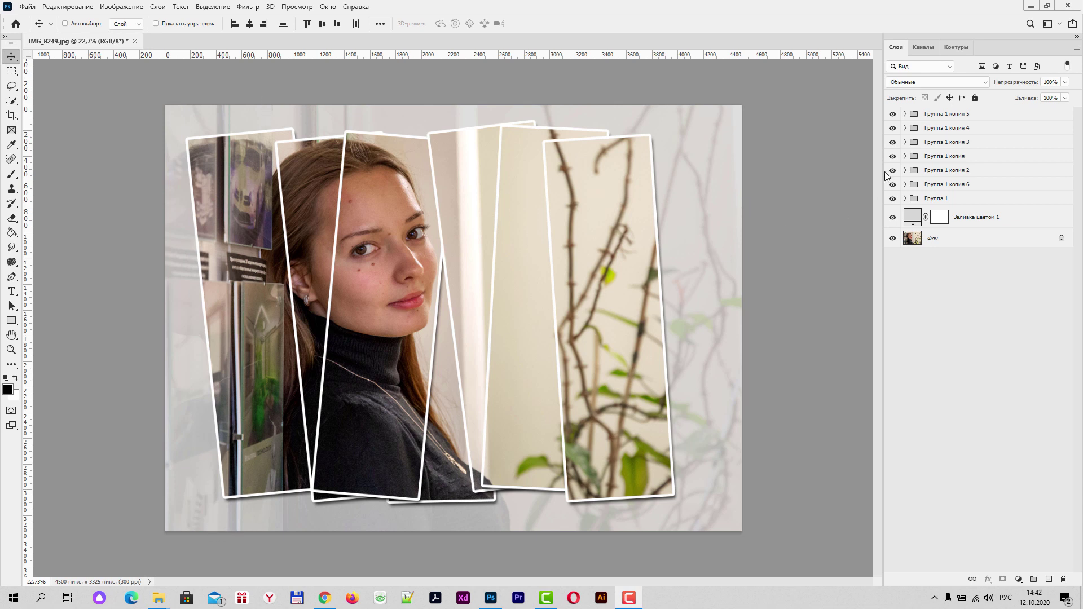
Step: Delete every strip group down to the Заливка цветом 1 fill layer, keeping only the portrait background
{"action": "left_click", "coordinate": [962, 114]}
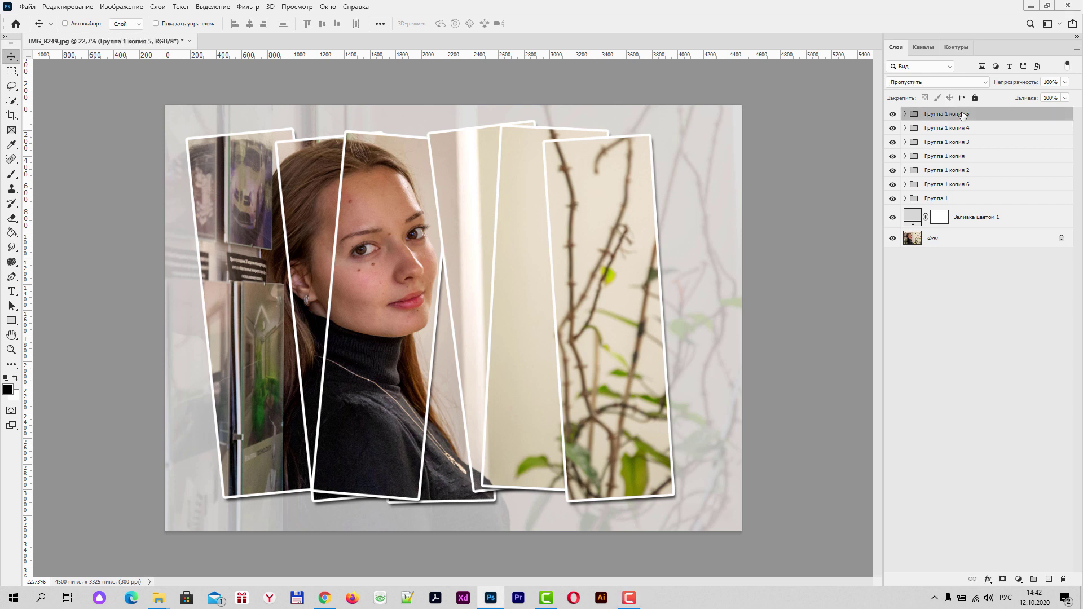
{"action": "left_click", "coordinate": [969, 220], "text": "shift"}
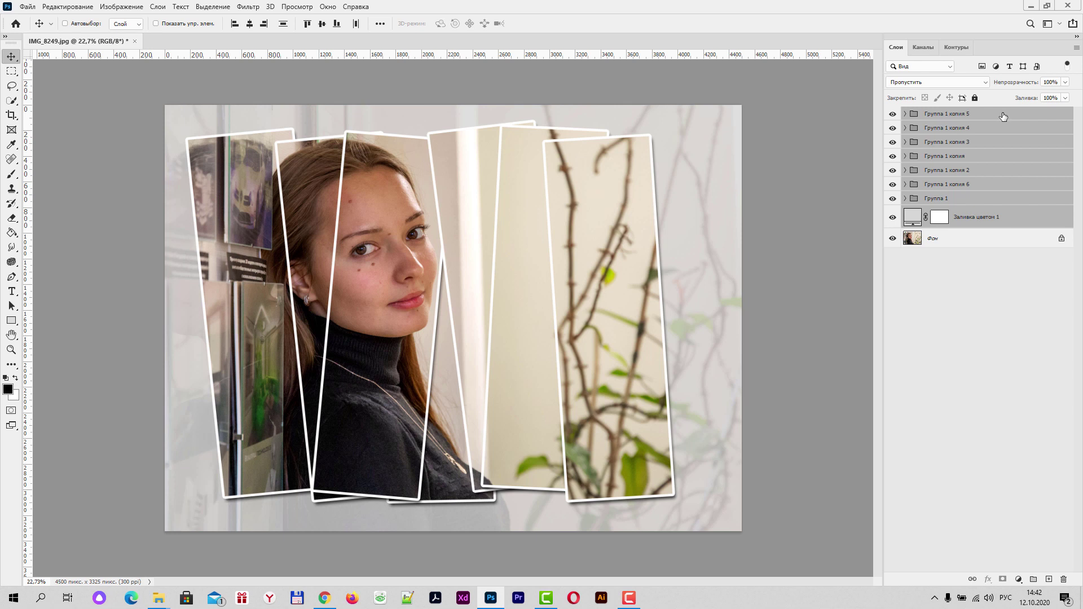
{"action": "left_click_drag", "start_coordinate": [1004, 116], "coordinate": [1063, 579]}
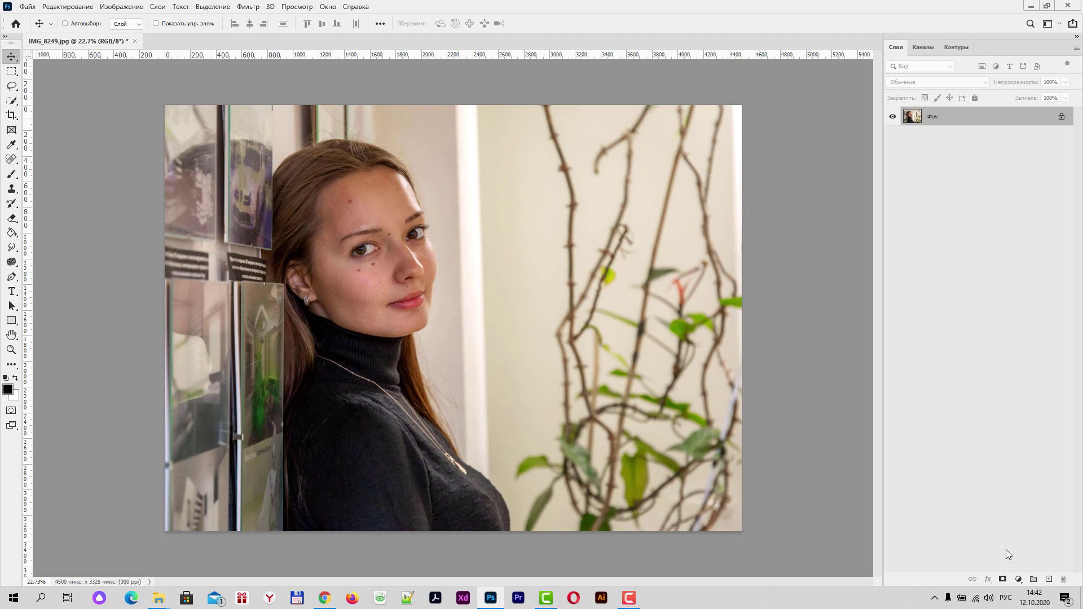
Step: Add a Цвет... solid-colour fill layer set to white above the portrait
{"action": "left_click", "coordinate": [1019, 581]}
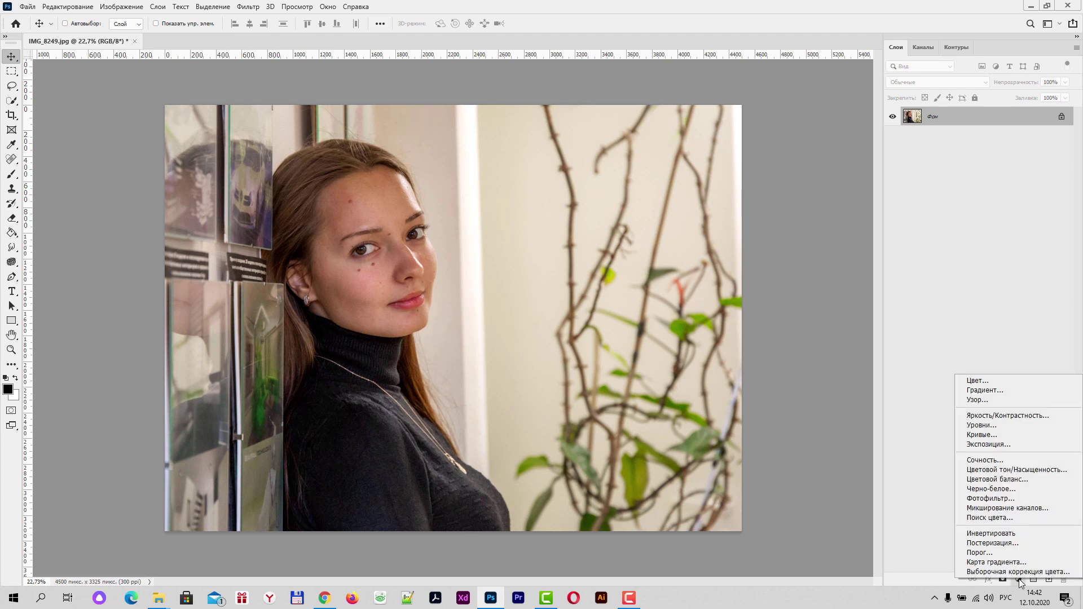
{"action": "left_click", "coordinate": [988, 382]}
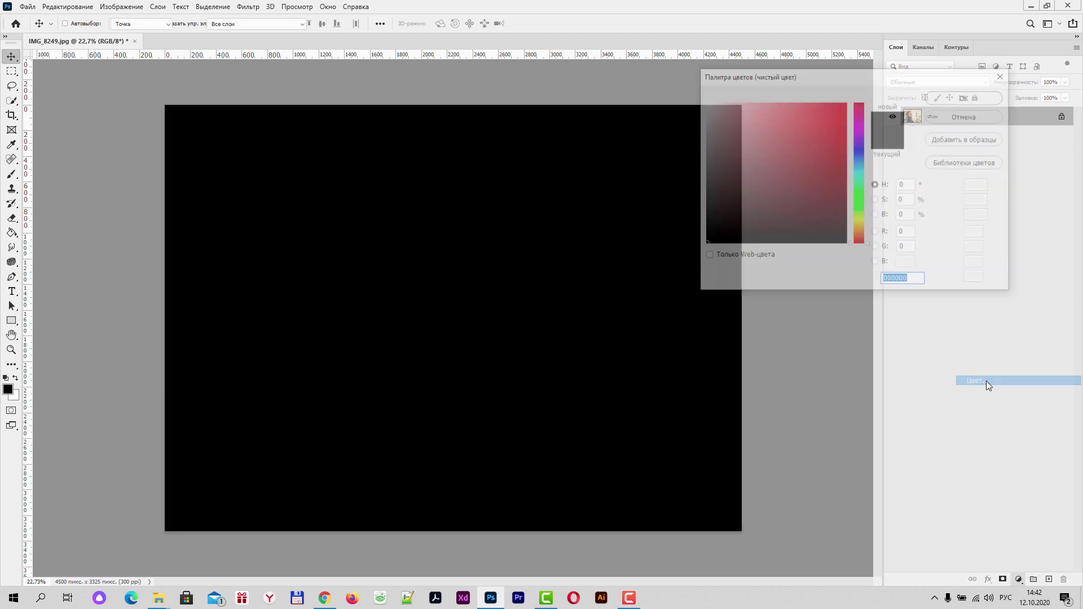
{"action": "mouse_move", "coordinate": [806, 138]}
{"action": "left_mouse_down"}
{"action": "mouse_move", "coordinate": [700, 118]}
{"action": "mouse_move", "coordinate": [692, 95]}
{"action": "left_mouse_up"}
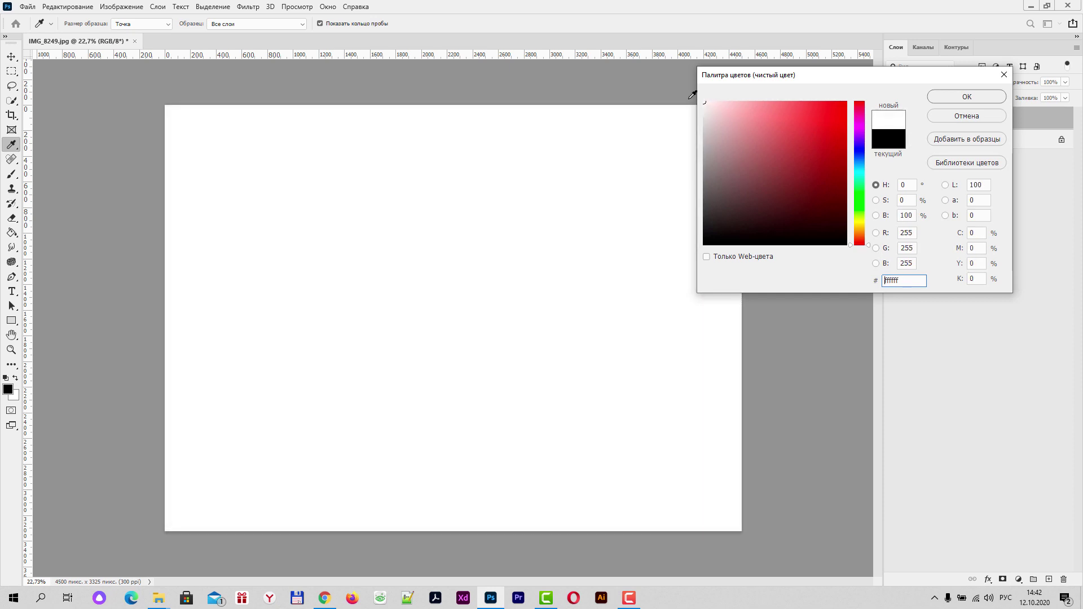
{"action": "left_click", "coordinate": [966, 99]}
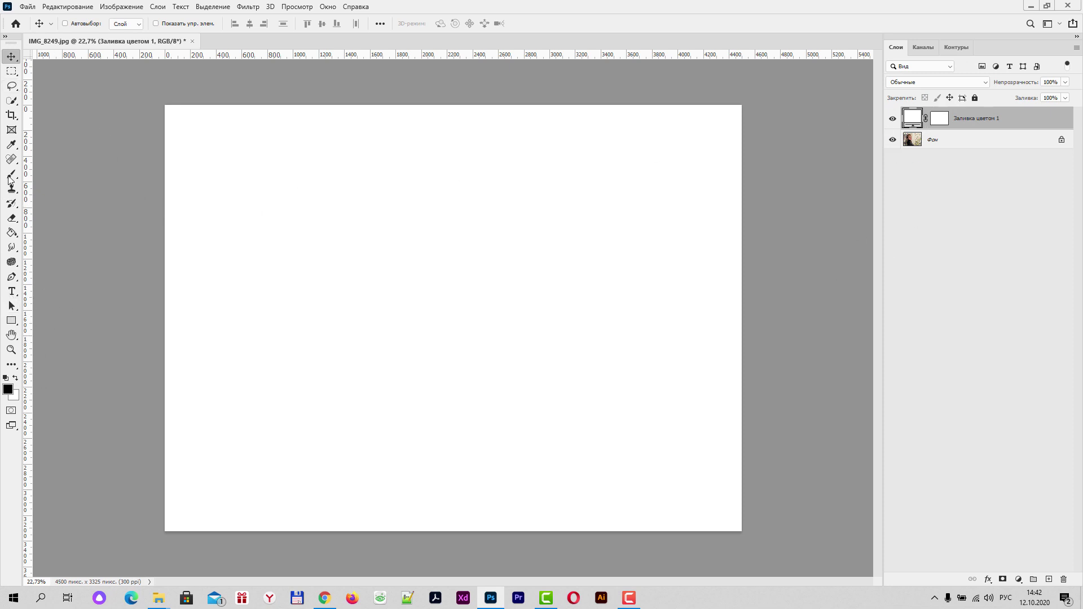
Step: Draw a tall black rectangle with the Rectangle tool on the left of the canvas
{"action": "left_click", "coordinate": [10, 321]}
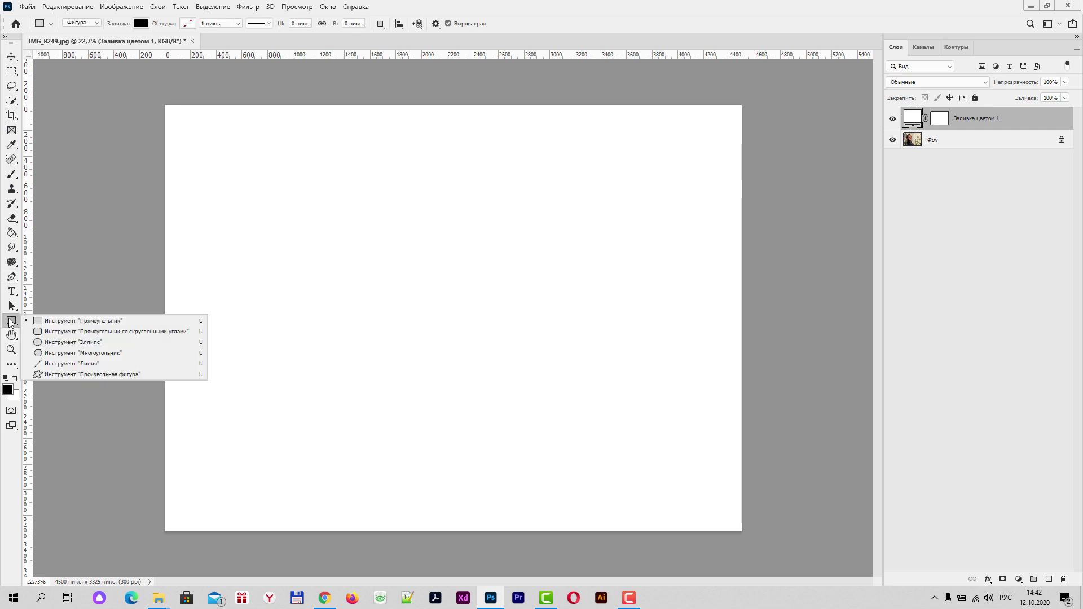
{"action": "left_click", "coordinate": [84, 323]}
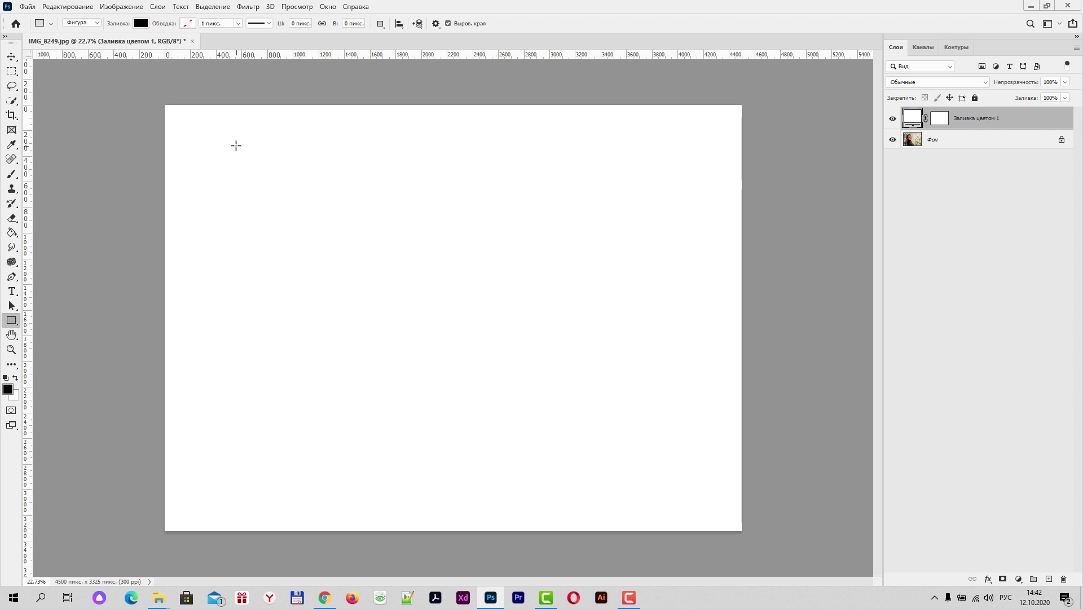
{"action": "left_click_drag", "start_coordinate": [218, 138], "coordinate": [322, 521]}
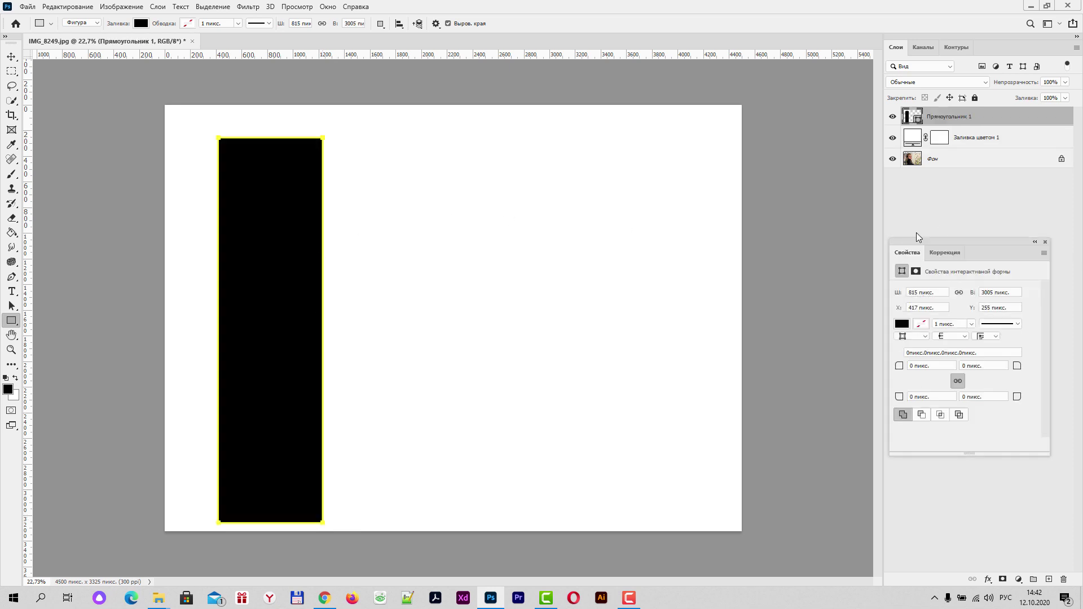
Step: Move the rectangle toward the top-left and enlarge it slightly with Free Transform
{"action": "left_click", "coordinate": [12, 56]}
{"action": "left_click_drag", "start_coordinate": [255, 230], "coordinate": [244, 214]}
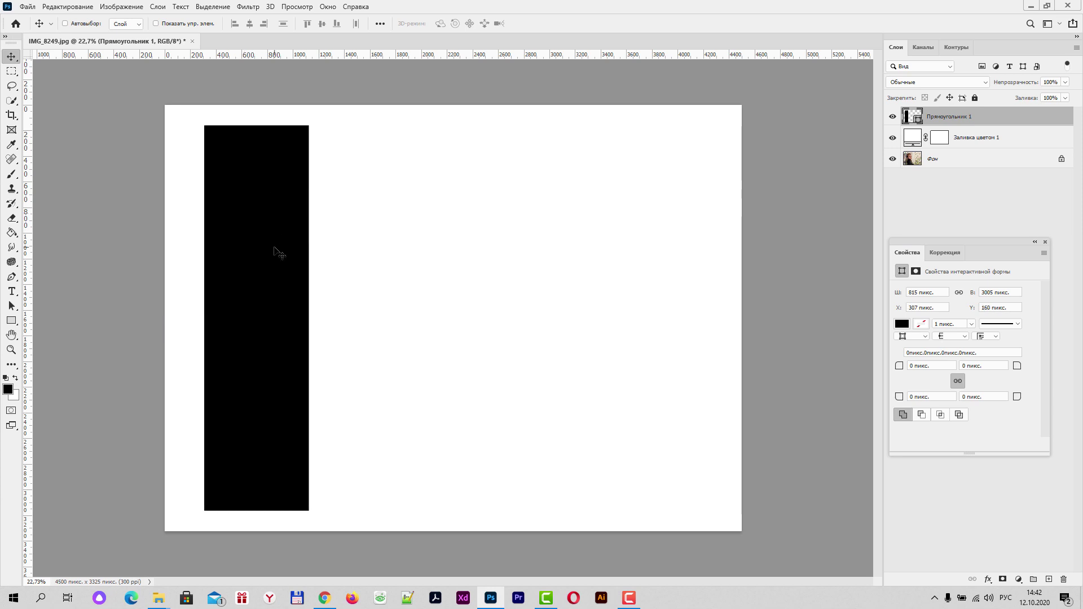
{"action": "left_click_drag", "start_coordinate": [273, 248], "coordinate": [266, 249]}
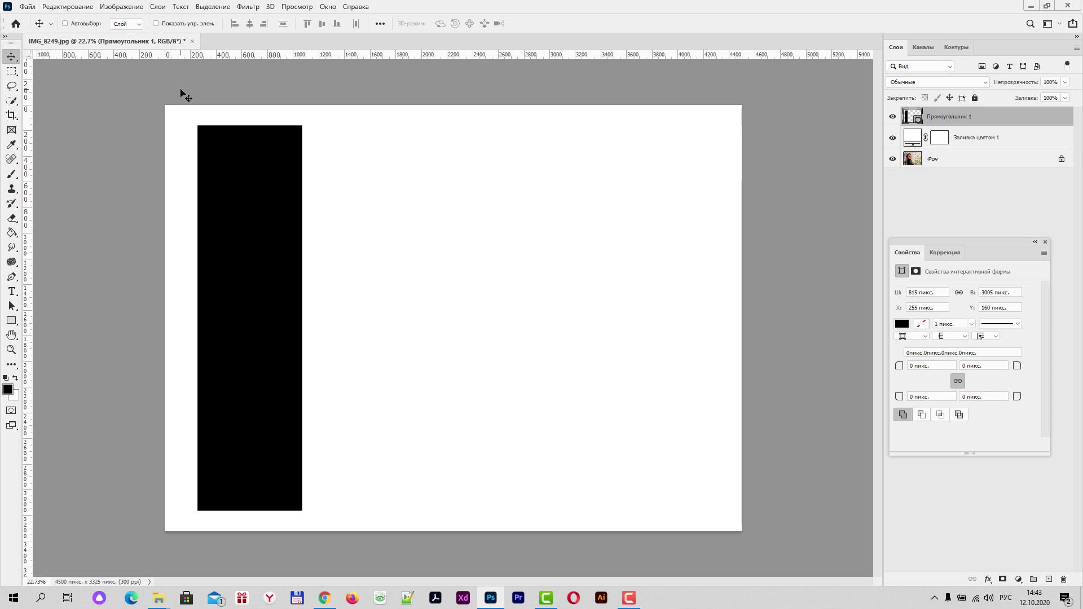
{"action": "key", "text": "ctrl+t"}
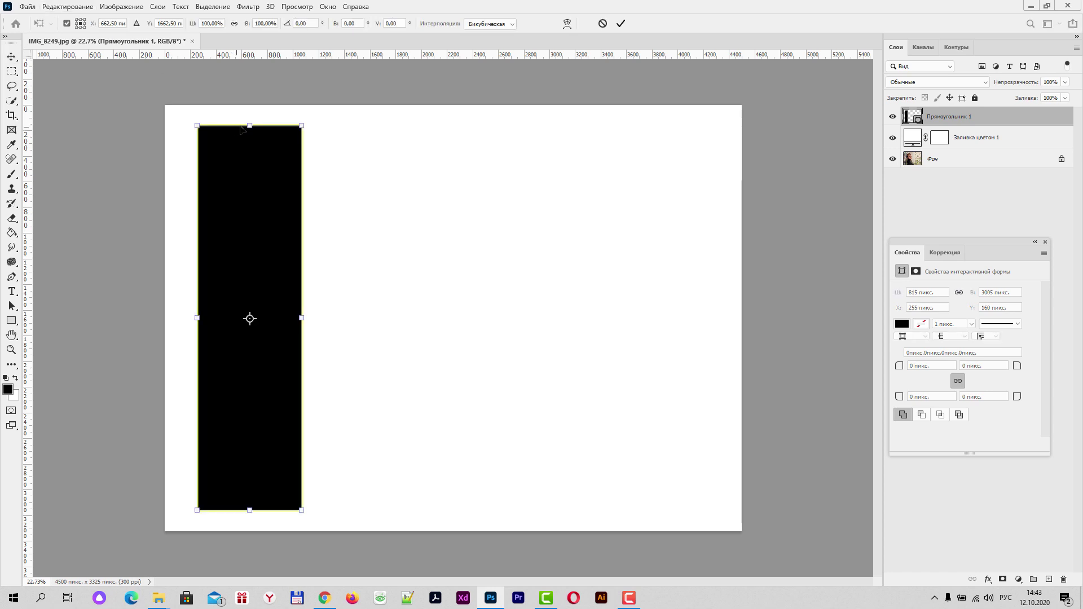
{"action": "left_click_drag", "start_coordinate": [250, 125], "coordinate": [254, 120]}
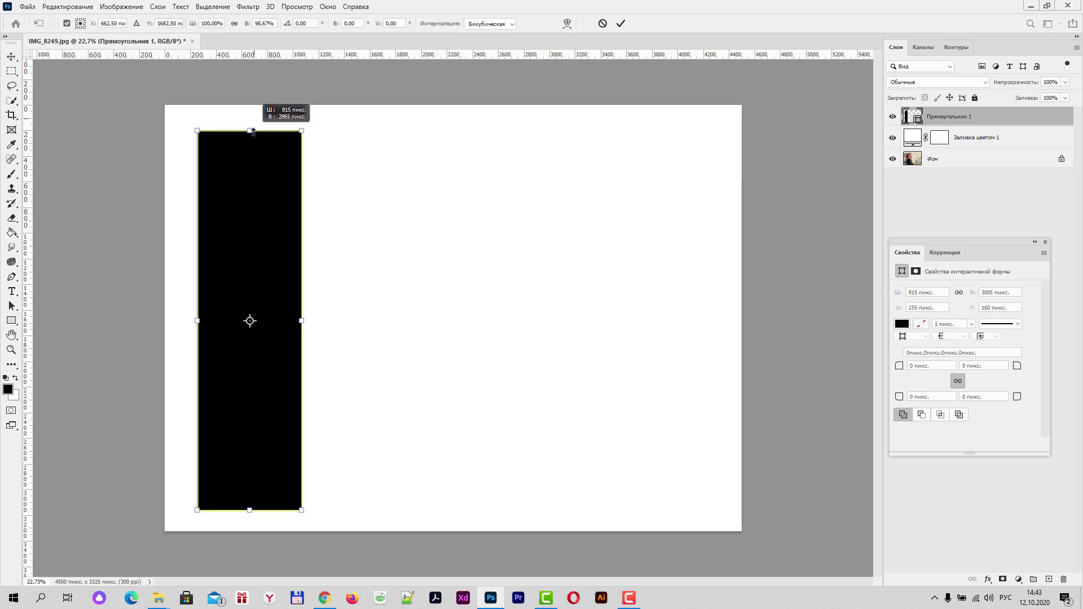
{"action": "left_click_drag", "start_coordinate": [301, 316], "coordinate": [277, 288]}
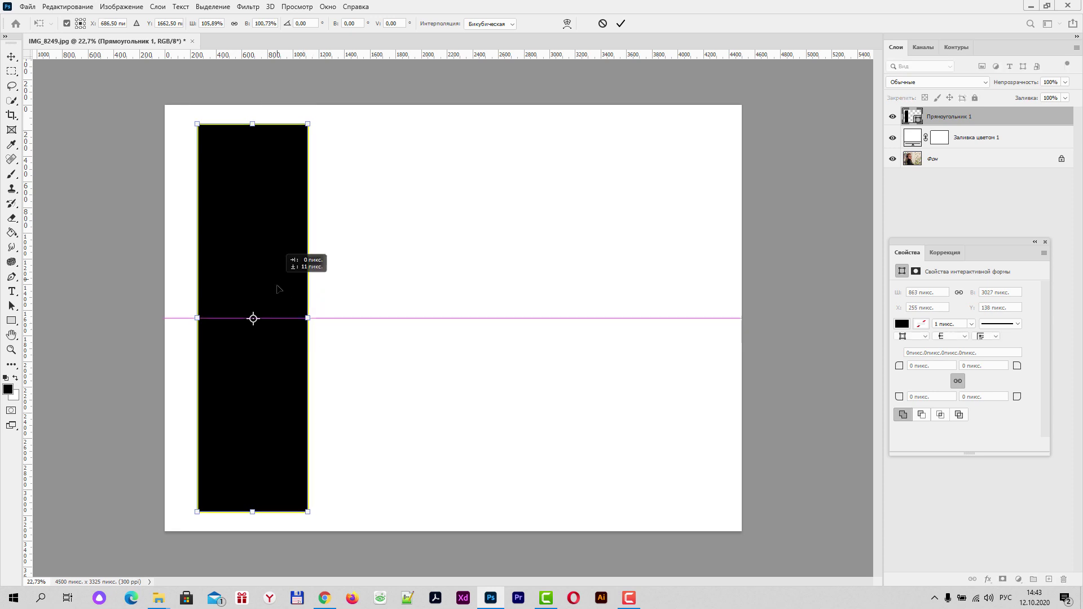
{"action": "left_click", "coordinate": [621, 24]}
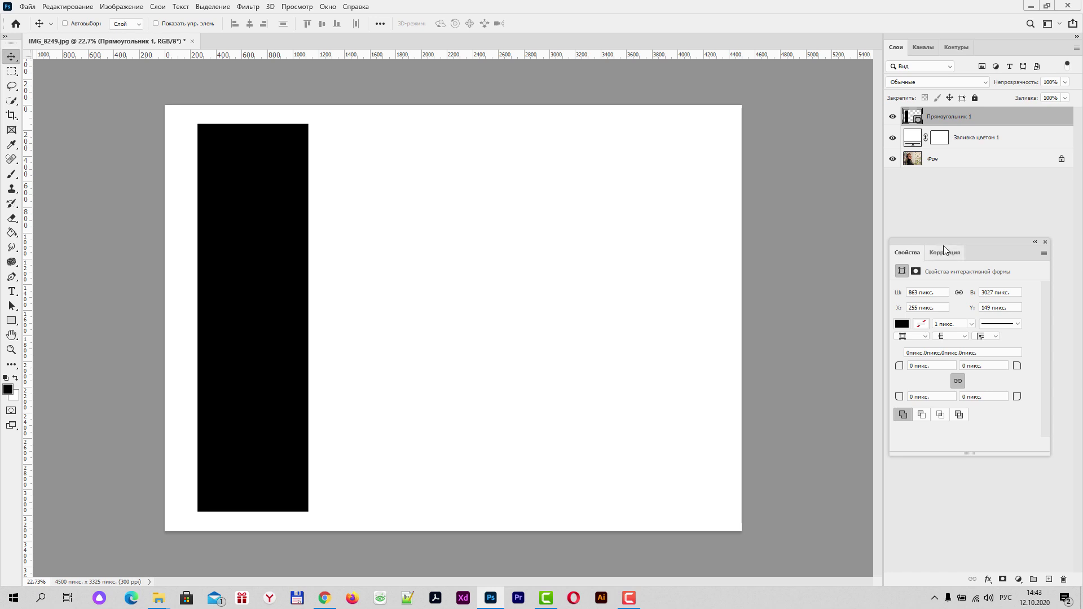
Step: Close the shape Properties panel and shift the rectangle slightly right
{"action": "left_click_drag", "start_coordinate": [945, 241], "coordinate": [896, 235]}
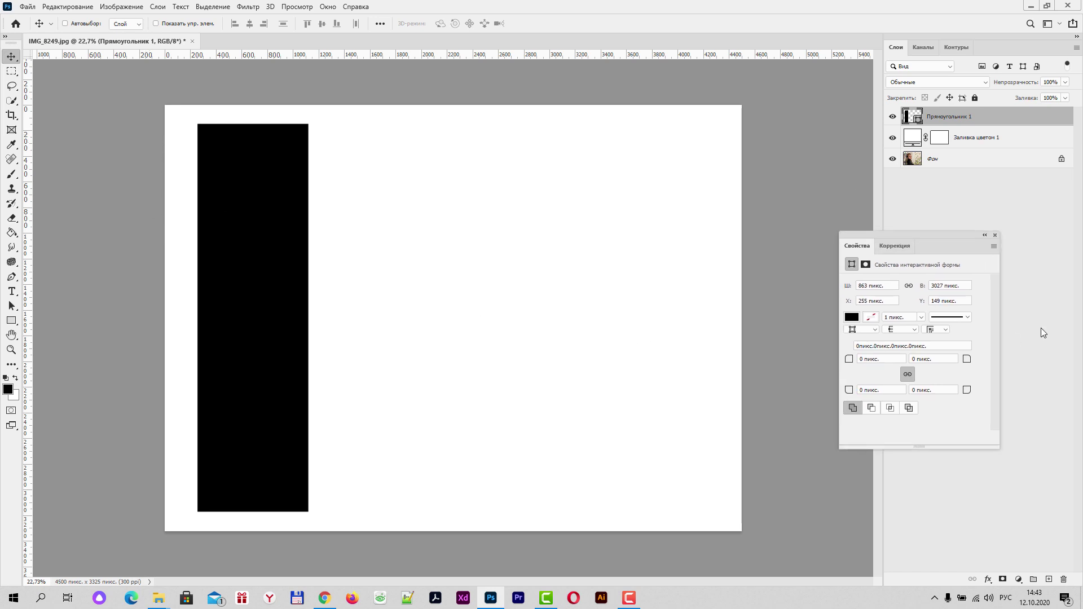
{"action": "left_click", "coordinate": [995, 235]}
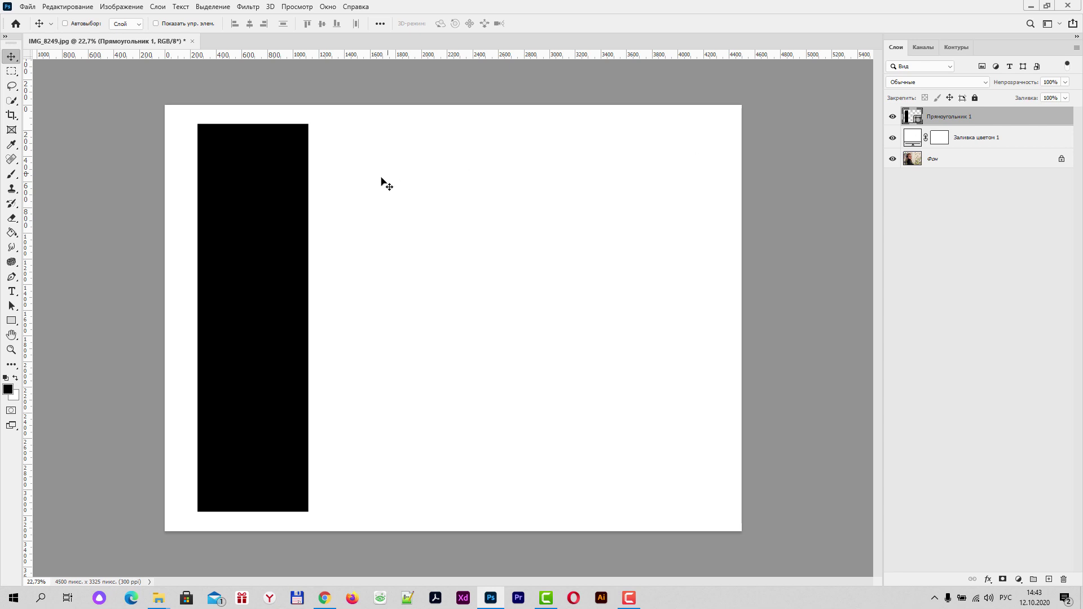
{"action": "left_click_drag", "start_coordinate": [266, 219], "coordinate": [275, 219]}
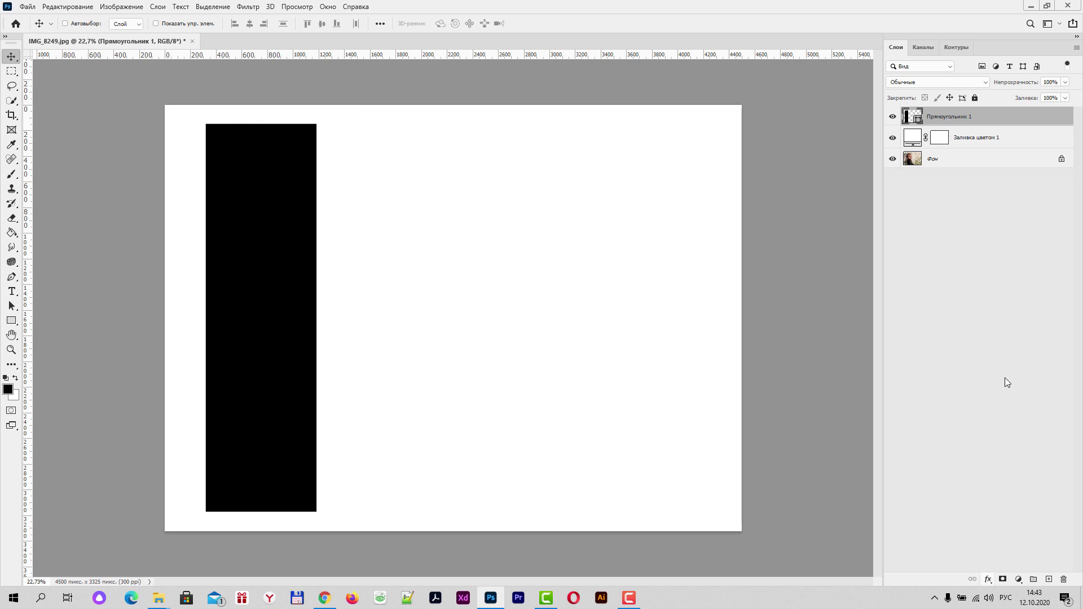
Step: Give the rectangle a Тень drop shadow and a 20 px outside white stroke in Blending Options
{"action": "left_click", "coordinate": [994, 583]}
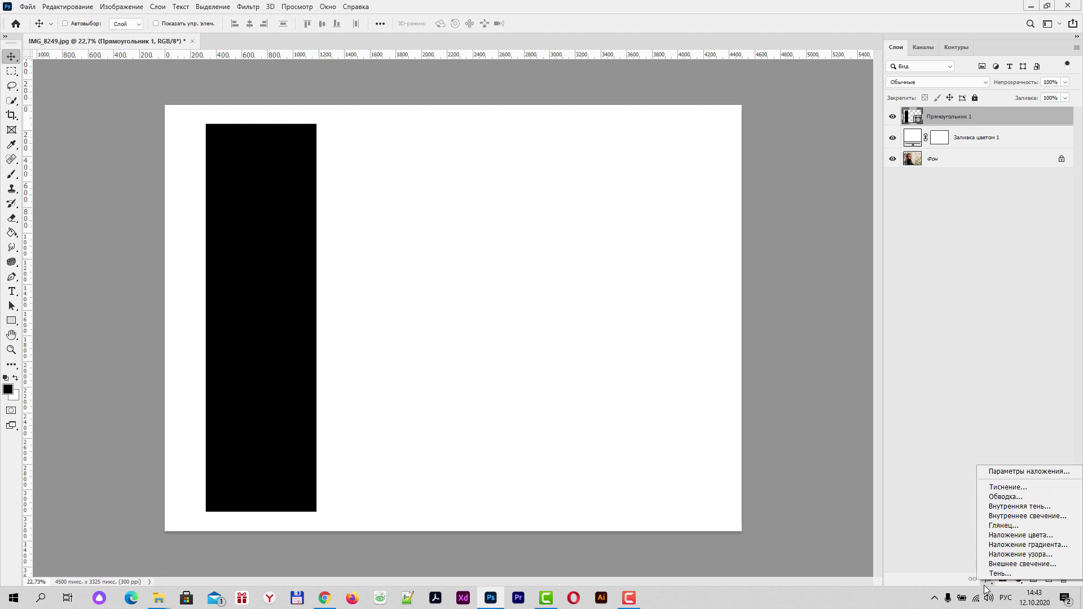
{"action": "left_click", "coordinate": [1014, 471]}
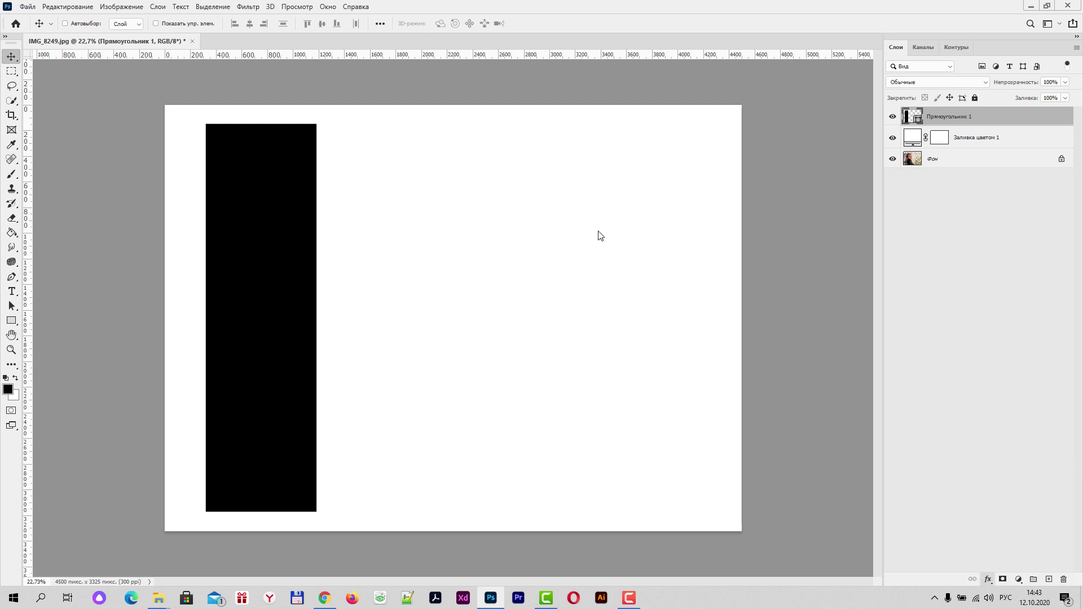
{"action": "left_click_drag", "start_coordinate": [656, 218], "coordinate": [604, 172]}
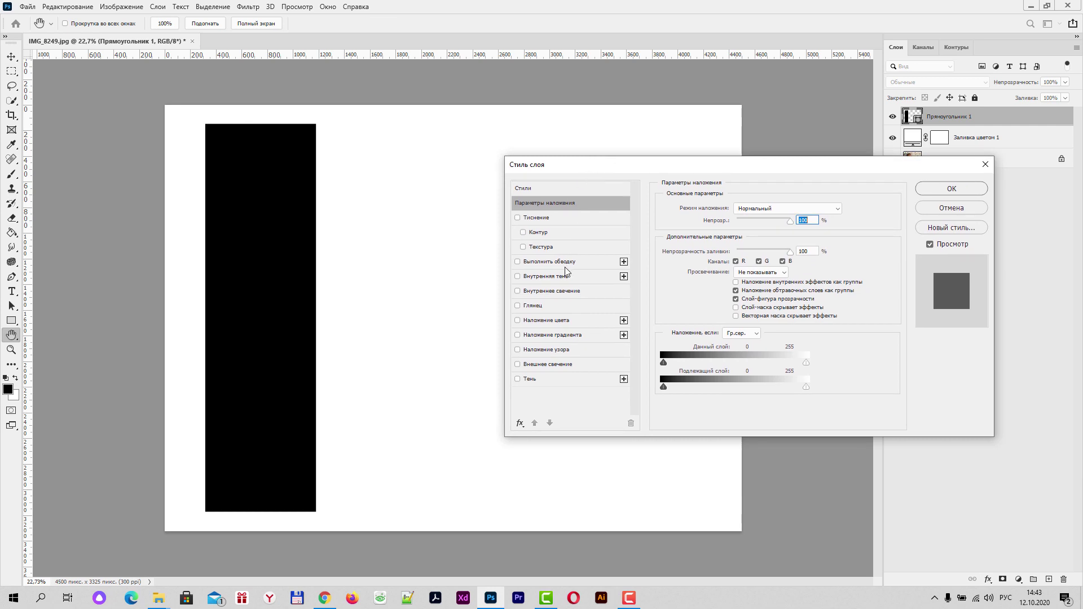
{"action": "left_click", "coordinate": [538, 377]}
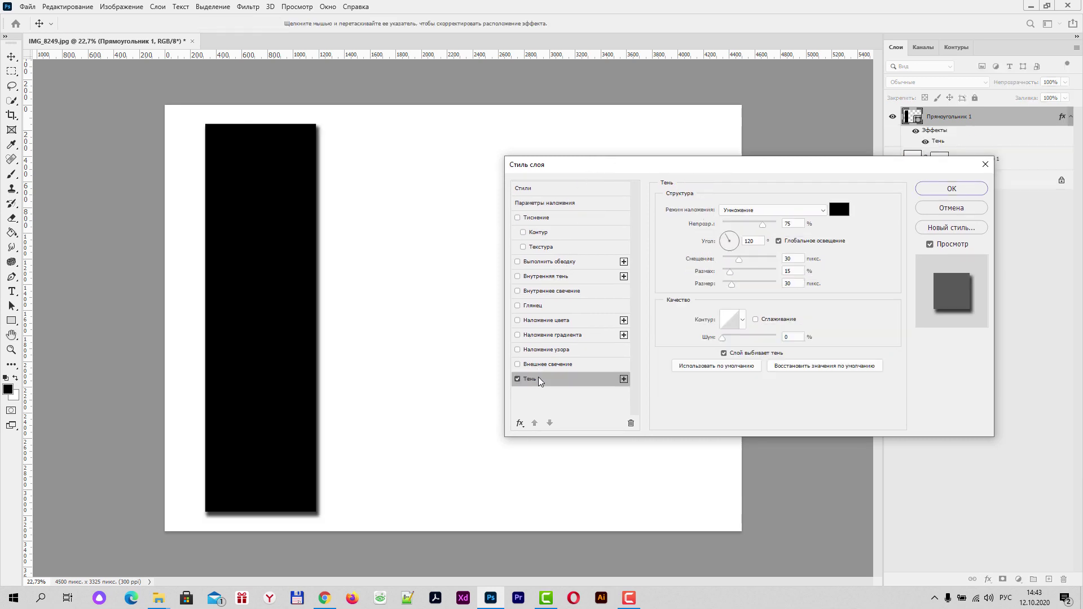
{"action": "left_click_drag", "start_coordinate": [753, 165], "coordinate": [732, 161]}
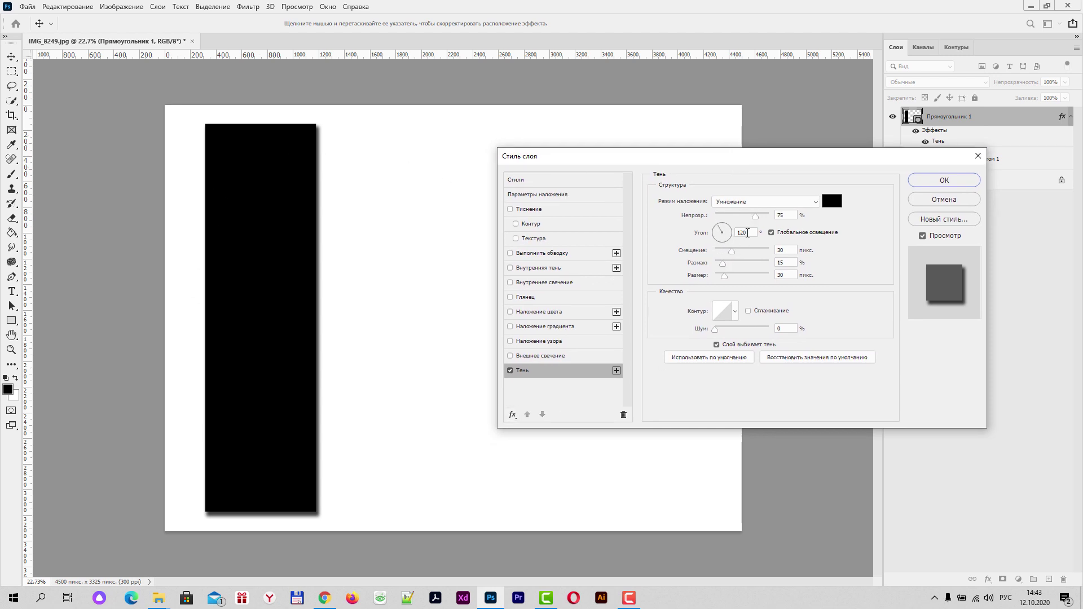
{"action": "left_click", "coordinate": [746, 232]}
{"action": "left_click", "coordinate": [536, 257]}
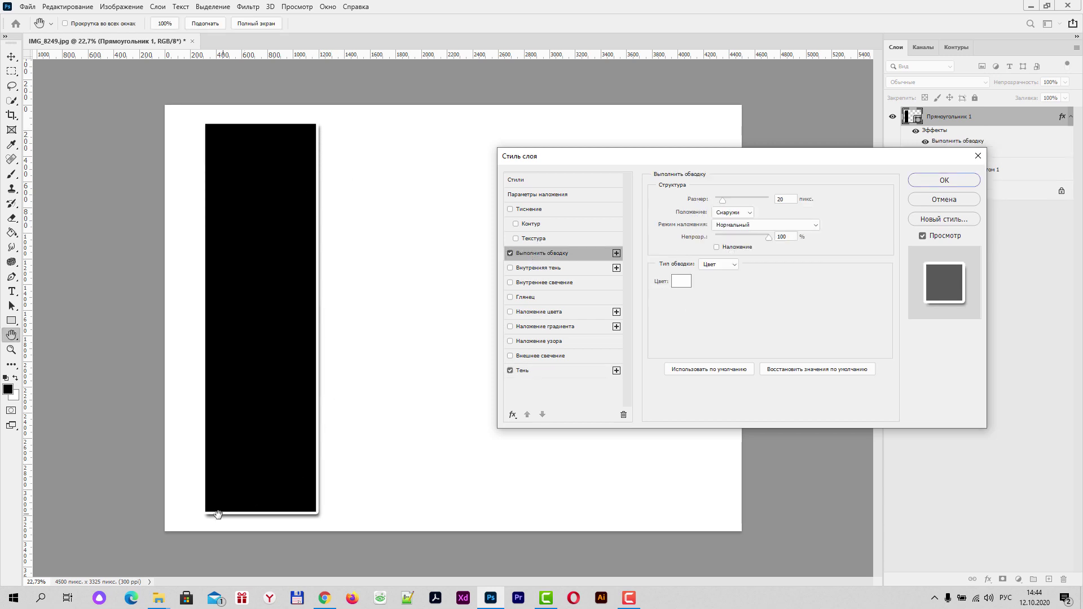
{"action": "double_click", "coordinate": [780, 199]}
{"action": "left_click", "coordinate": [930, 183]}
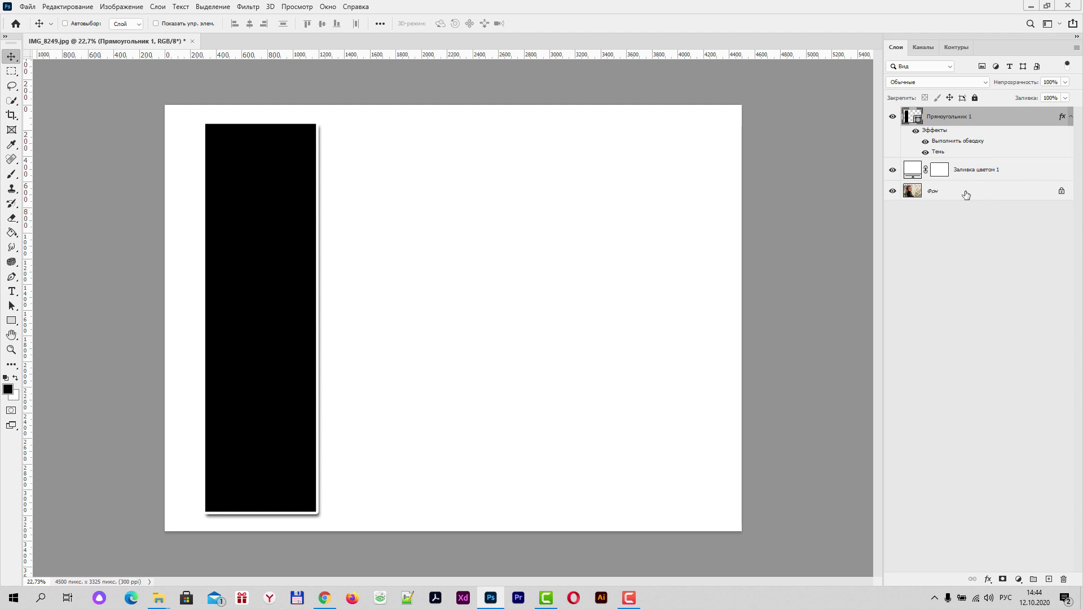
Step: Duplicate the background photo, rename the copy Основной, and move it above Прямоугольник 1
{"action": "left_click_drag", "start_coordinate": [967, 194], "coordinate": [1047, 580]}
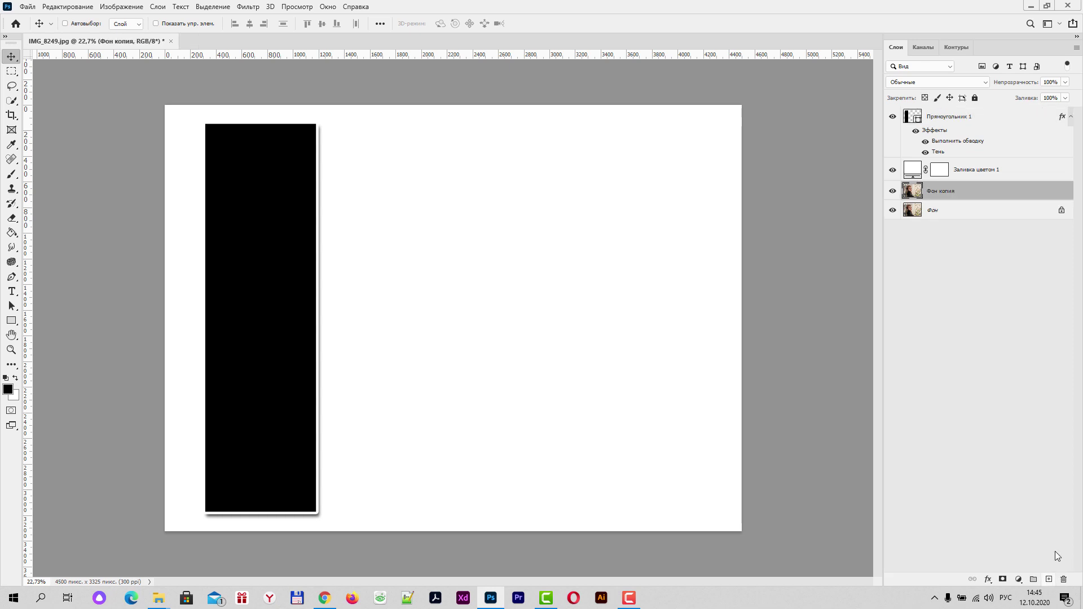
{"action": "double_click", "coordinate": [943, 192]}
{"action": "type", "text": "Основной"}
{"action": "key", "text": "Return"}
{"action": "left_click_drag", "start_coordinate": [958, 194], "coordinate": [968, 107]}
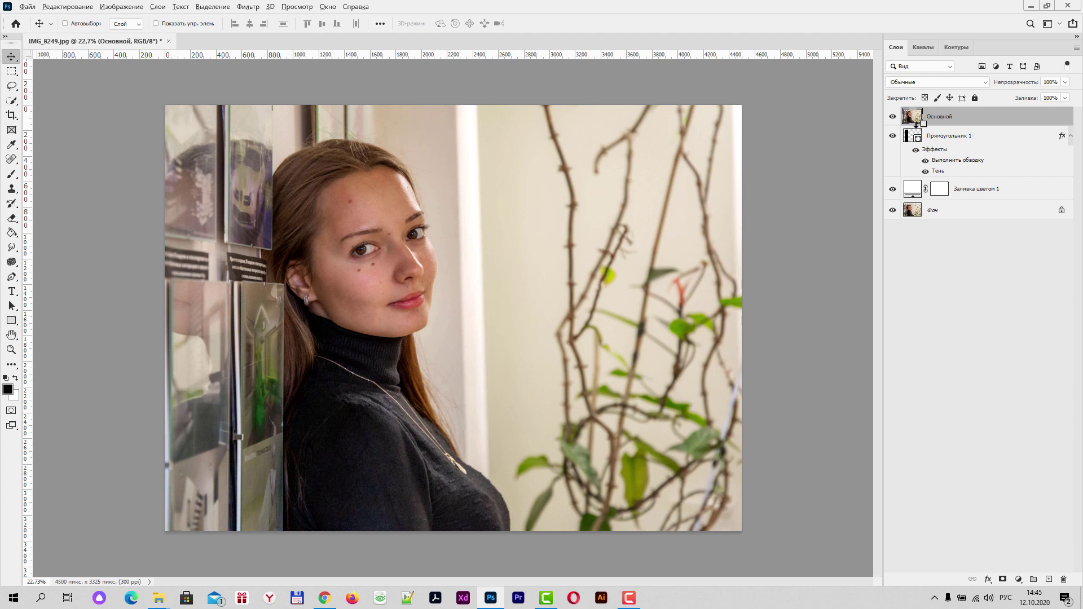
Step: Clip Основной to Прямоугольник 1 and nudge the framed strip slightly left
{"action": "left_click", "coordinate": [917, 121], "text": "alt"}
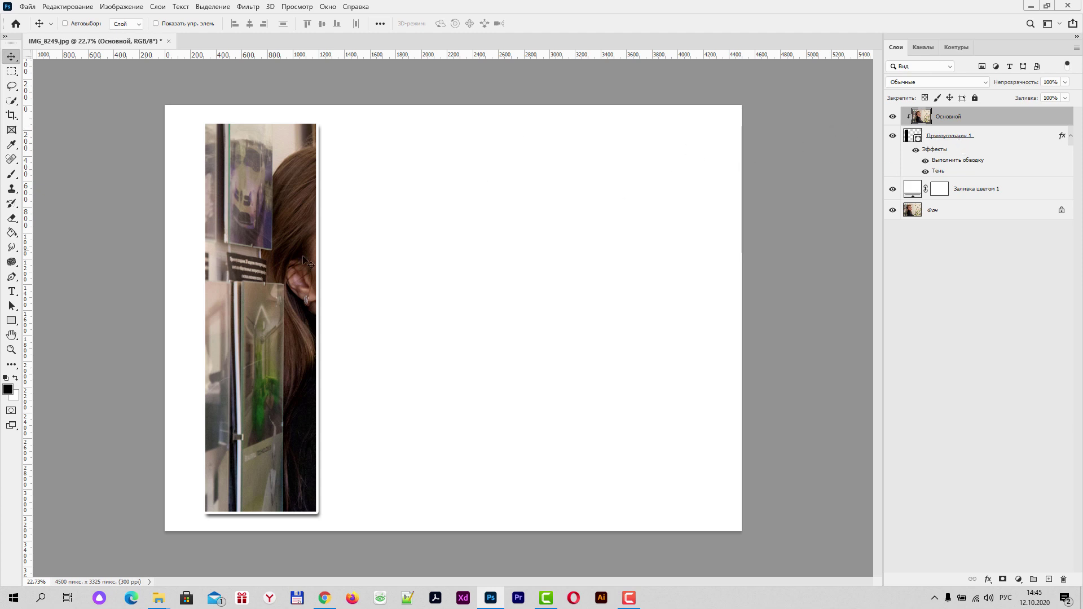
{"action": "left_click", "coordinate": [958, 138]}
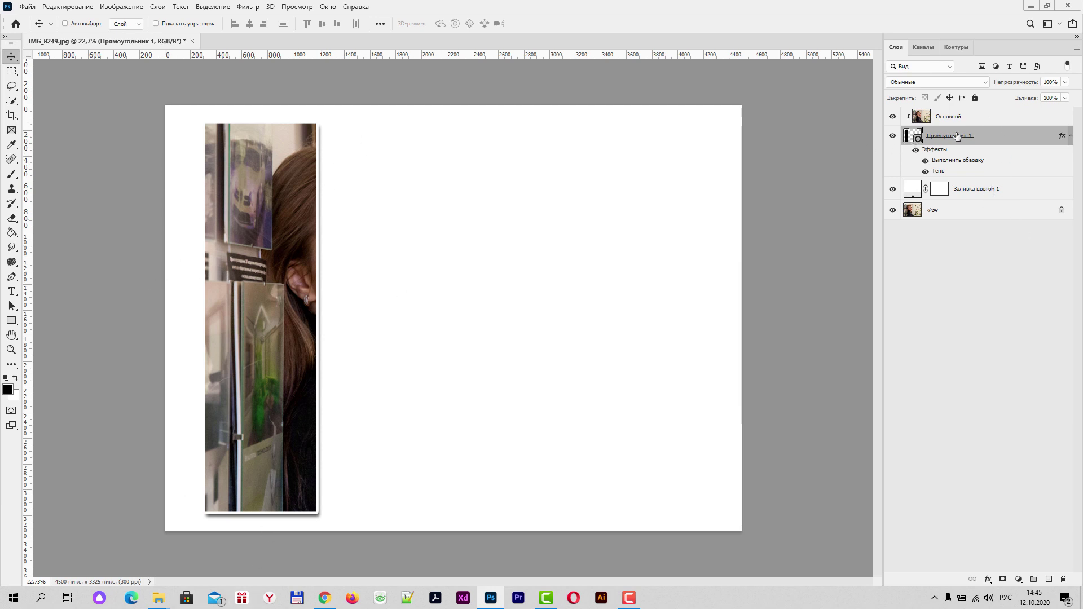
{"action": "mouse_move", "coordinate": [307, 224]}
{"action": "left_mouse_down"}
{"action": "mouse_move", "coordinate": [605, 228]}
{"action": "mouse_move", "coordinate": [282, 220]}
{"action": "left_mouse_up"}
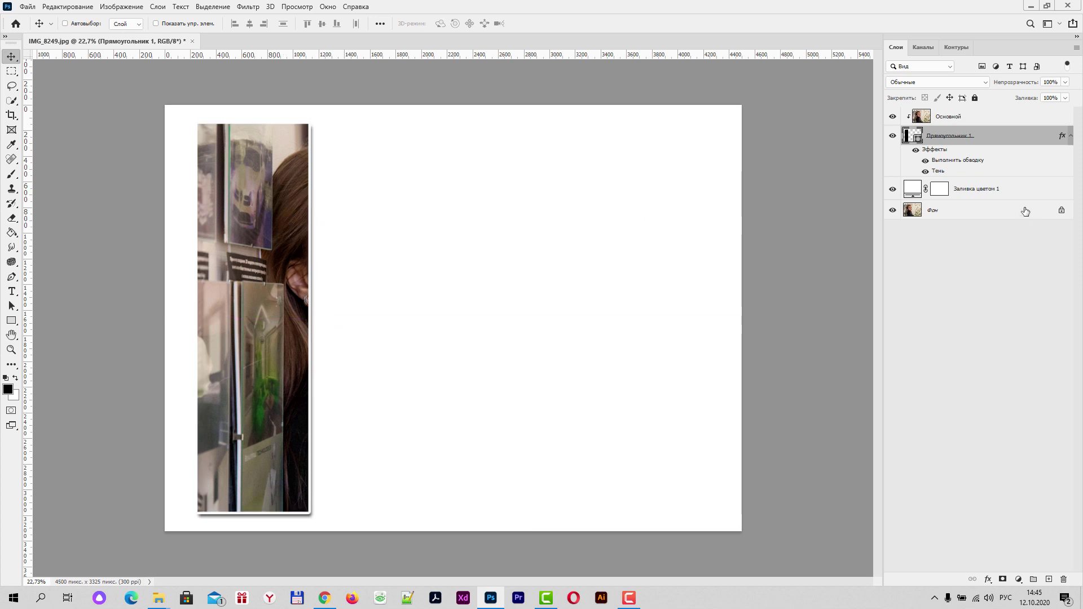
Step: With the white fill temporarily hidden, place the frame over the portrait's left side, then restore the fill
{"action": "left_click", "coordinate": [892, 190]}
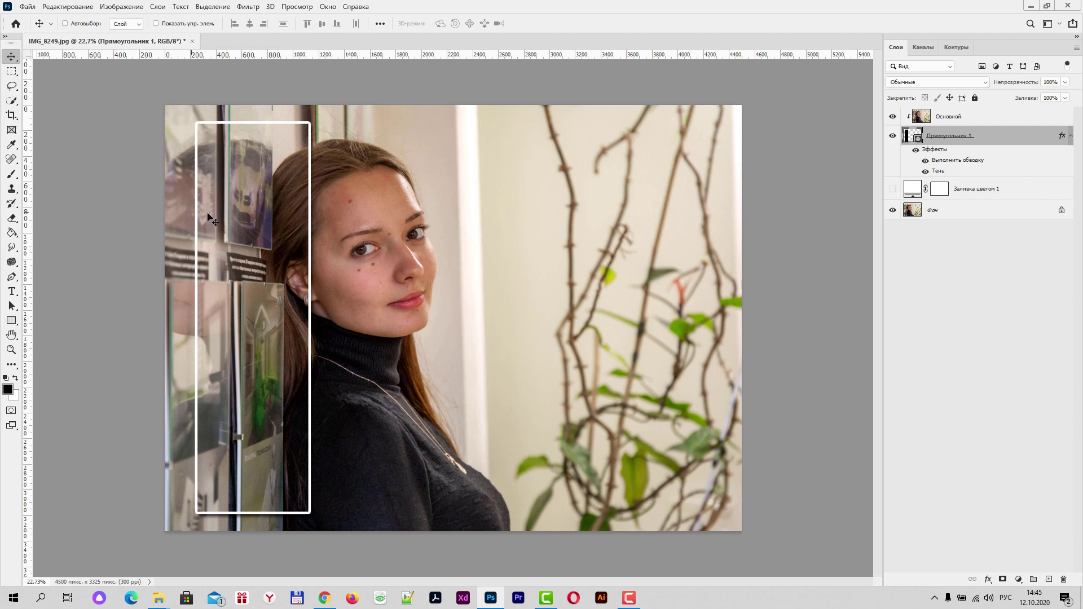
{"action": "mouse_move", "coordinate": [259, 223]}
{"action": "left_mouse_down"}
{"action": "mouse_move", "coordinate": [389, 225]}
{"action": "mouse_move", "coordinate": [224, 223]}
{"action": "left_mouse_up"}
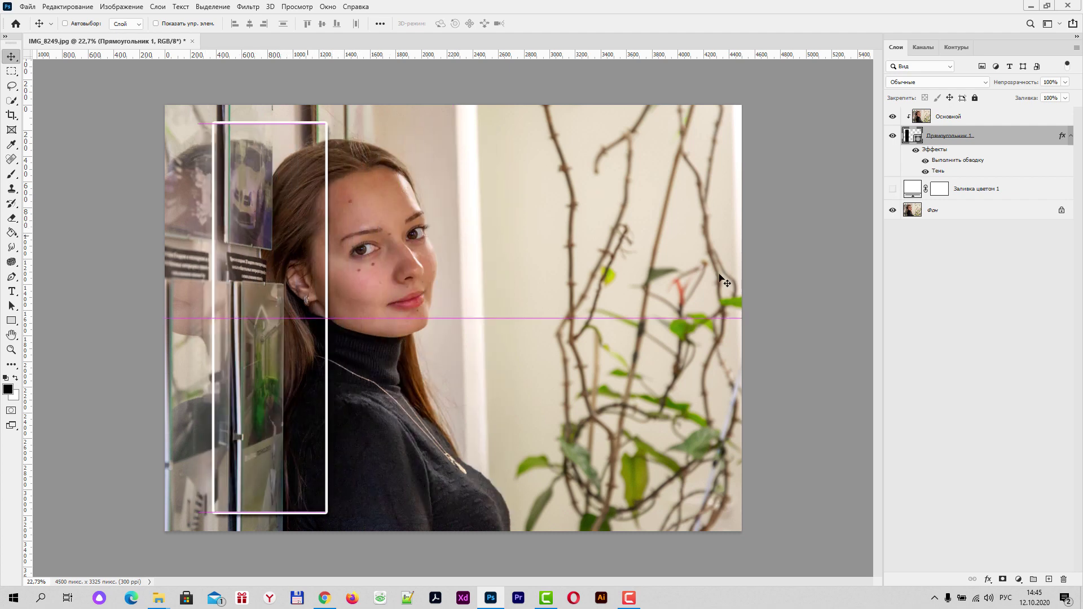
{"action": "left_click", "coordinate": [893, 190]}
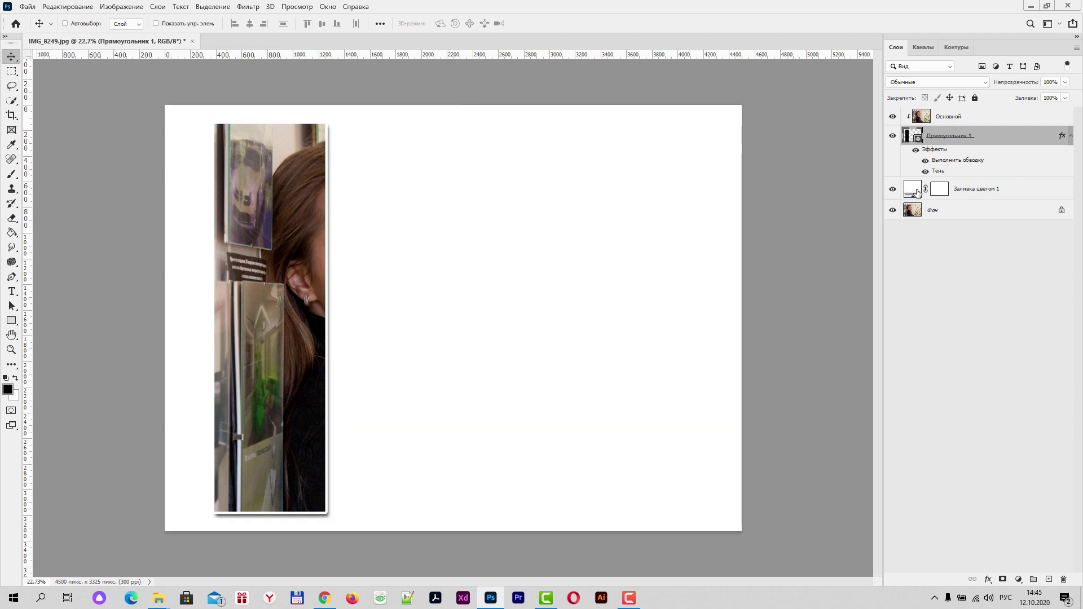
{"action": "mouse_move", "coordinate": [287, 239]}
{"action": "left_mouse_down"}
{"action": "mouse_move", "coordinate": [276, 239]}
{"action": "mouse_move", "coordinate": [609, 244]}
{"action": "mouse_move", "coordinate": [263, 240]}
{"action": "left_mouse_up"}
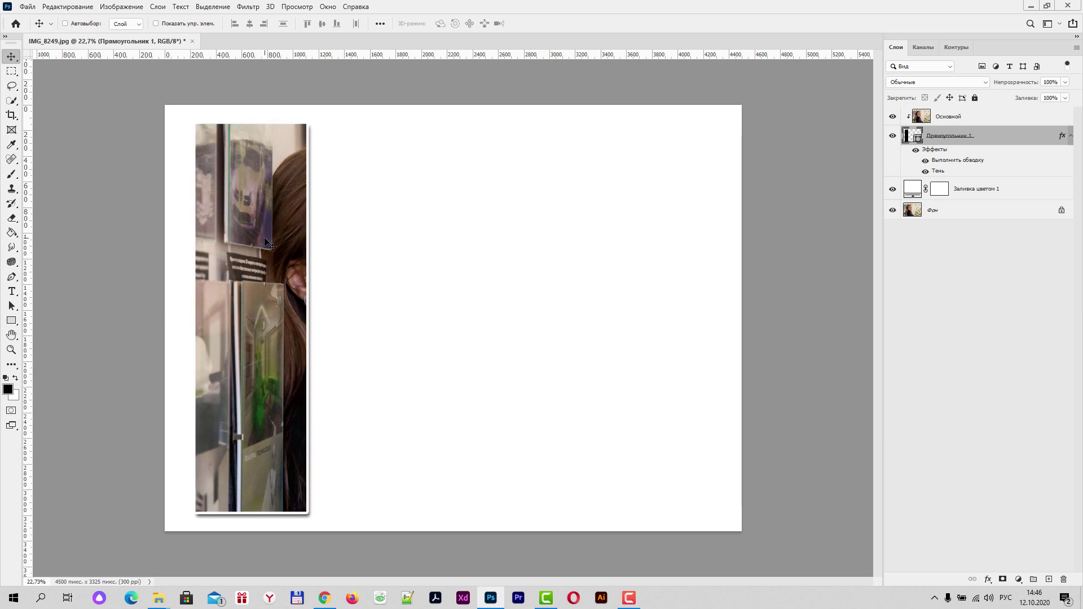
{"action": "left_click", "coordinate": [86, 7]}
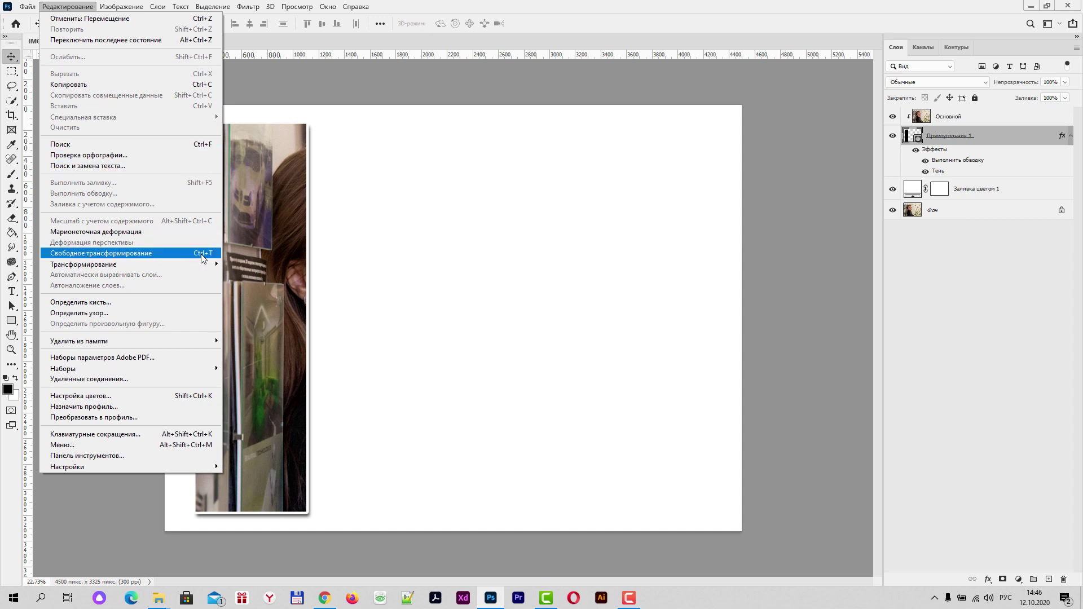
Step: Rotate the framed strip about -3° with Free Transform and raise it slightly
{"action": "left_click", "coordinate": [202, 259]}
{"action": "left_click_drag", "start_coordinate": [349, 125], "coordinate": [346, 104]}
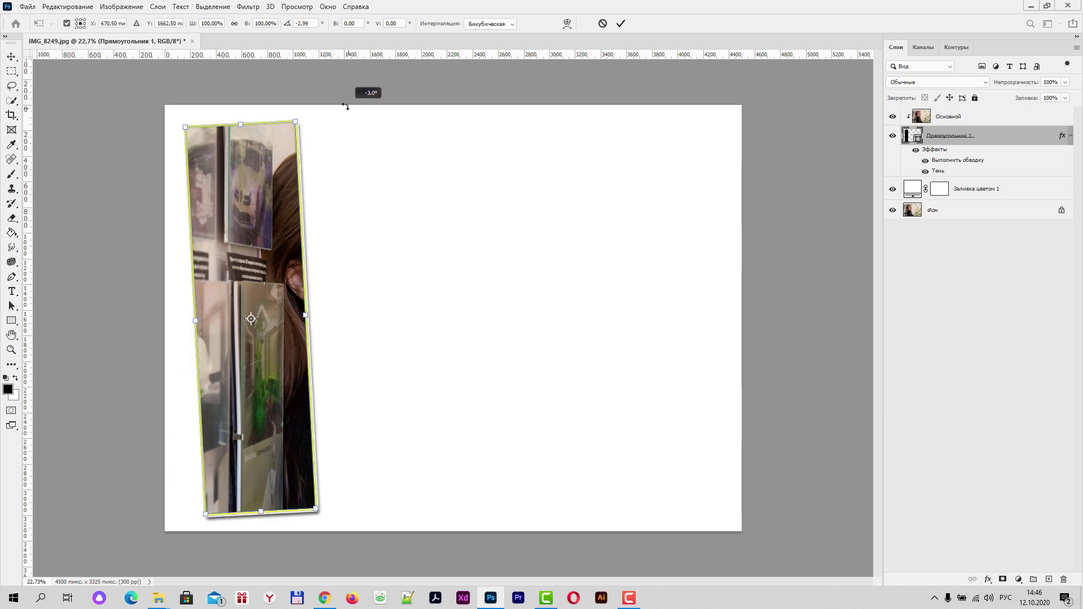
{"action": "left_click_drag", "start_coordinate": [234, 184], "coordinate": [234, 175]}
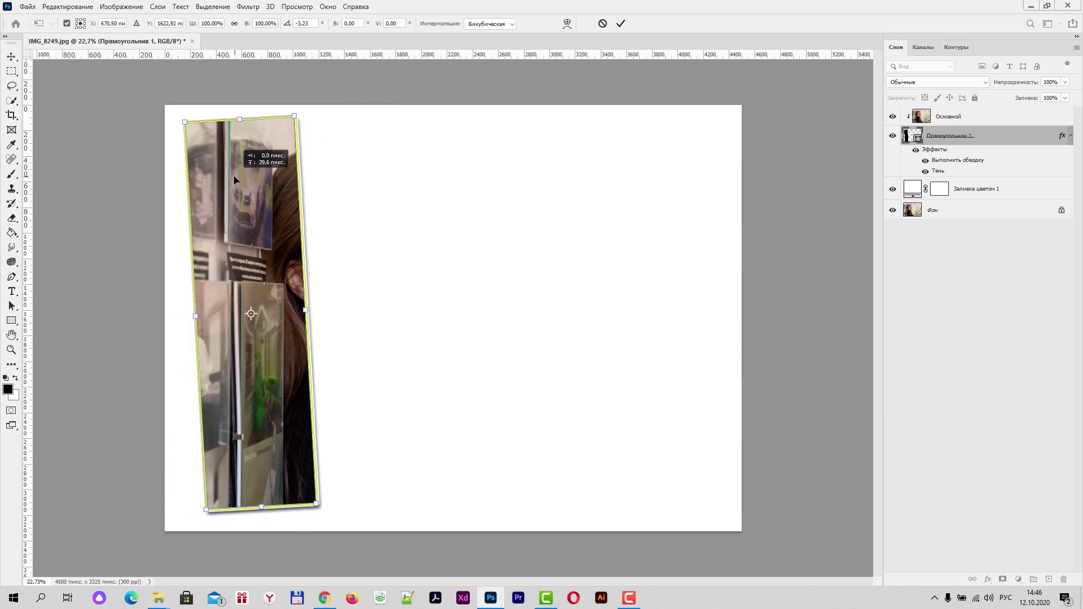
{"action": "left_click", "coordinate": [621, 24]}
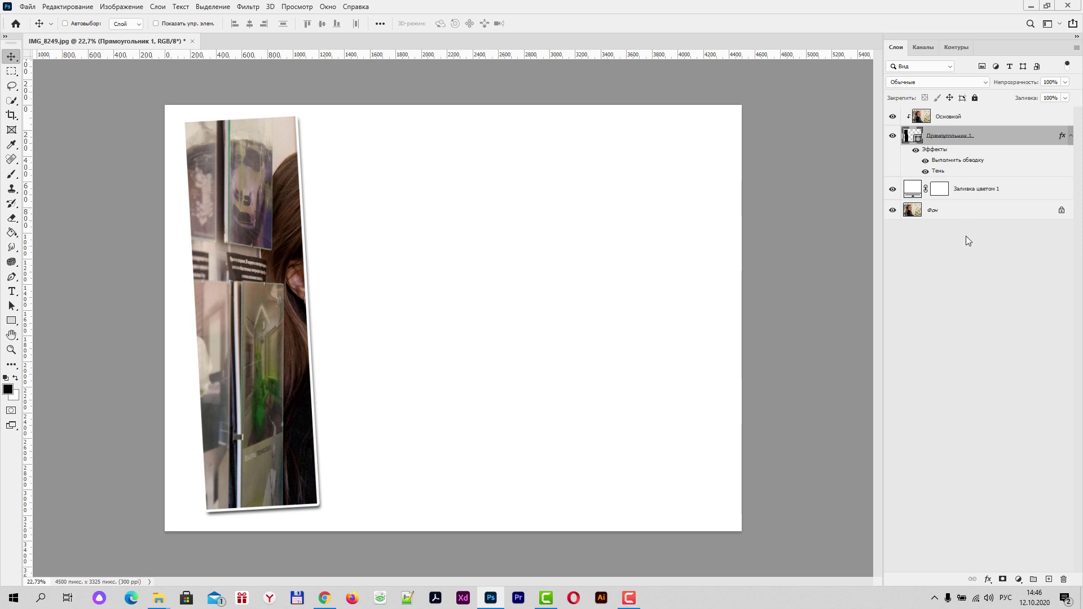
Step: Group Основной and Прямоугольник 1 as Группа 1, then duplicate it as Группа 1 копия
{"action": "key", "text": "ctrl"}
{"action": "left_click", "coordinate": [946, 115], "text": "ctrl"}
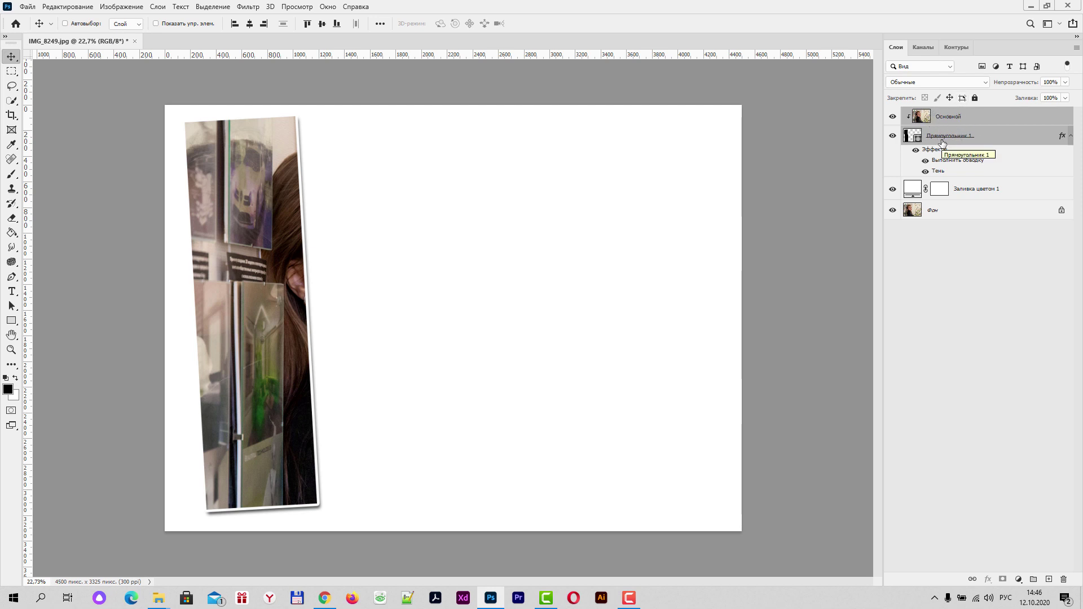
{"action": "key", "text": "ctrl"}
{"action": "key", "text": "ctrl+g"}
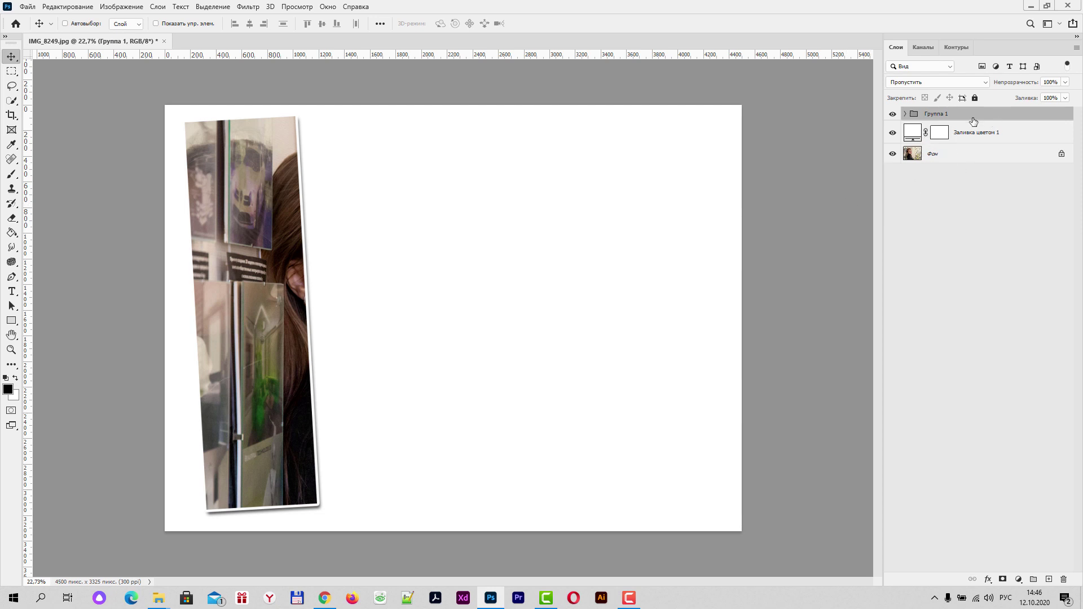
{"action": "left_click_drag", "start_coordinate": [942, 115], "coordinate": [1047, 580]}
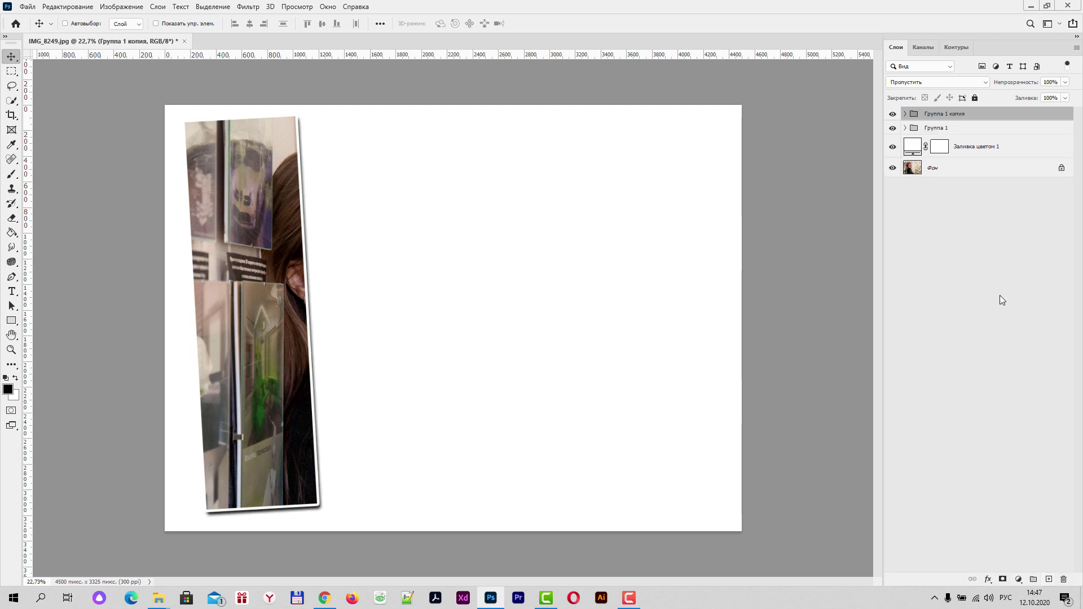
{"action": "left_click", "coordinate": [906, 114]}
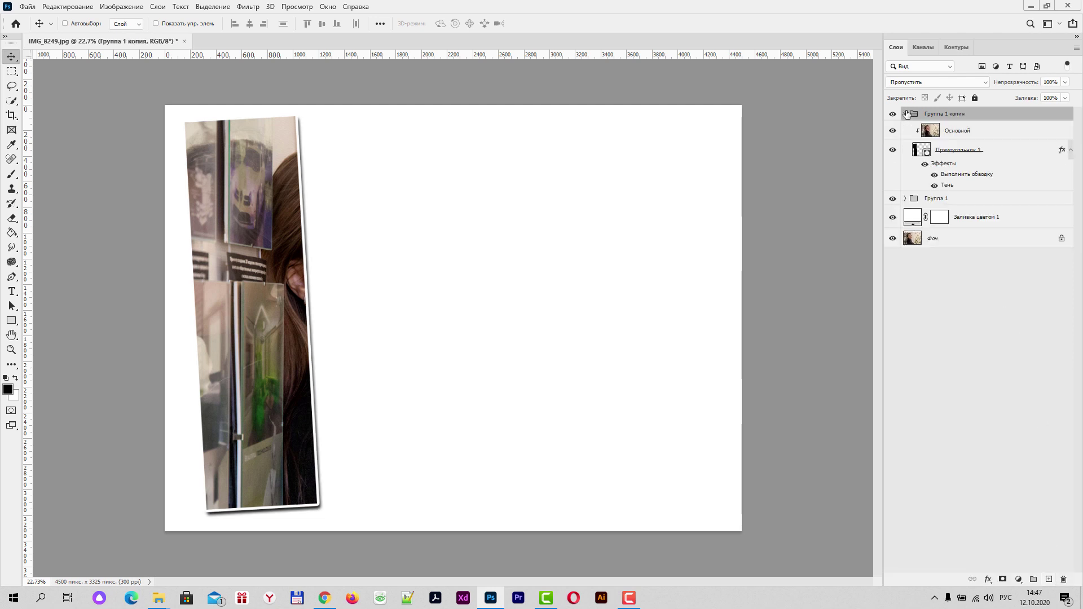
Step: Select the copied frame layer, undoing an accidental shift of the photo inside it
{"action": "left_click", "coordinate": [921, 151]}
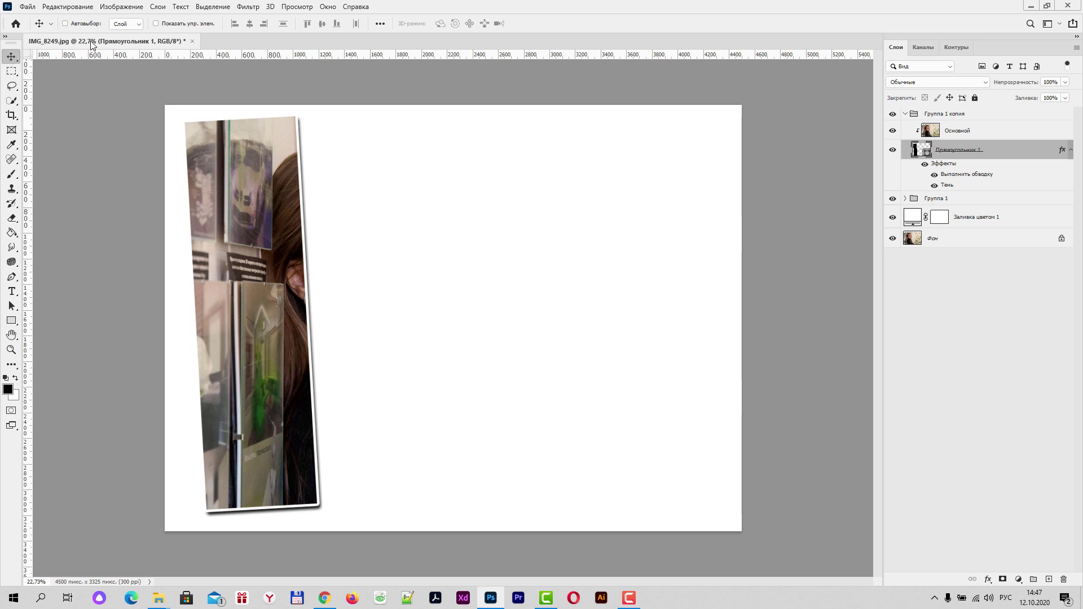
{"action": "left_click", "coordinate": [65, 23]}
{"action": "left_click_drag", "start_coordinate": [281, 239], "coordinate": [337, 237]}
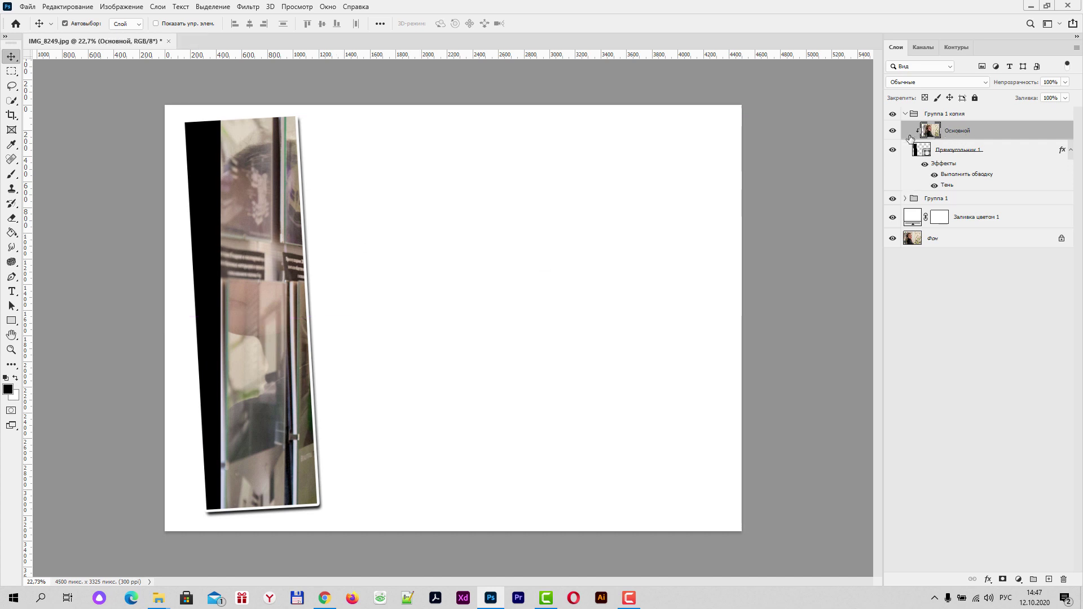
{"action": "key", "text": "ctrl+z"}
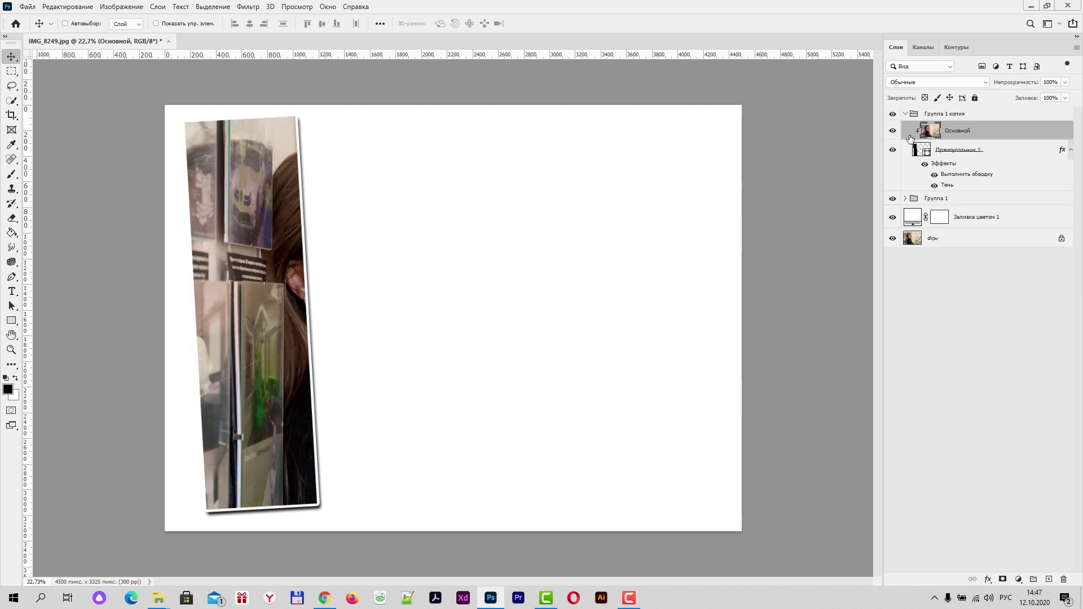
{"action": "left_click", "coordinate": [65, 24]}
Step: Move the copied strip right over the face and tilt it slightly clockwise
{"action": "left_click", "coordinate": [960, 152]}
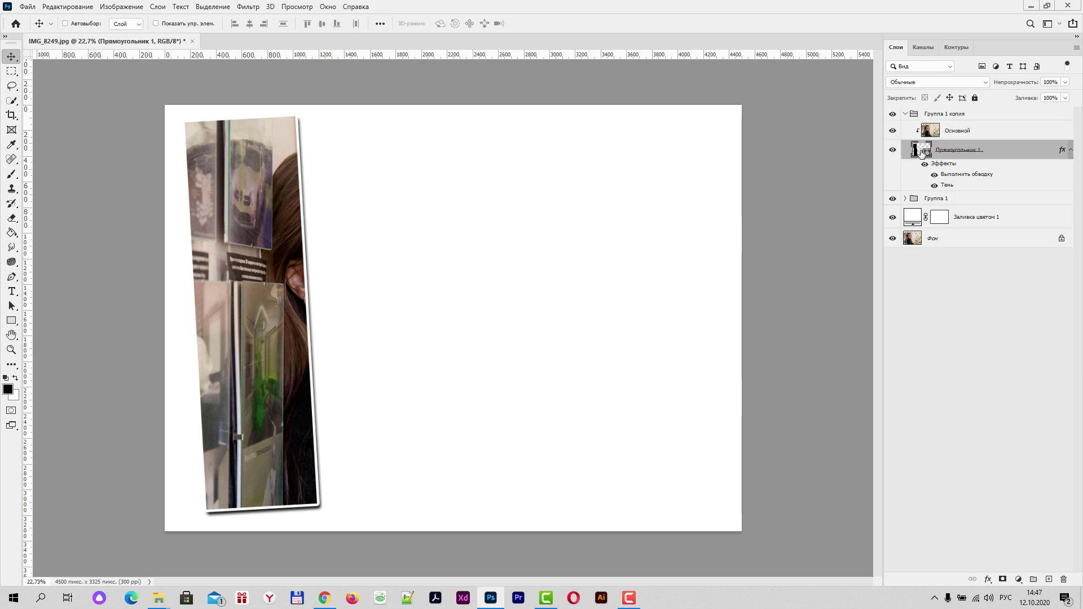
{"action": "left_click_drag", "start_coordinate": [272, 248], "coordinate": [347, 249]}
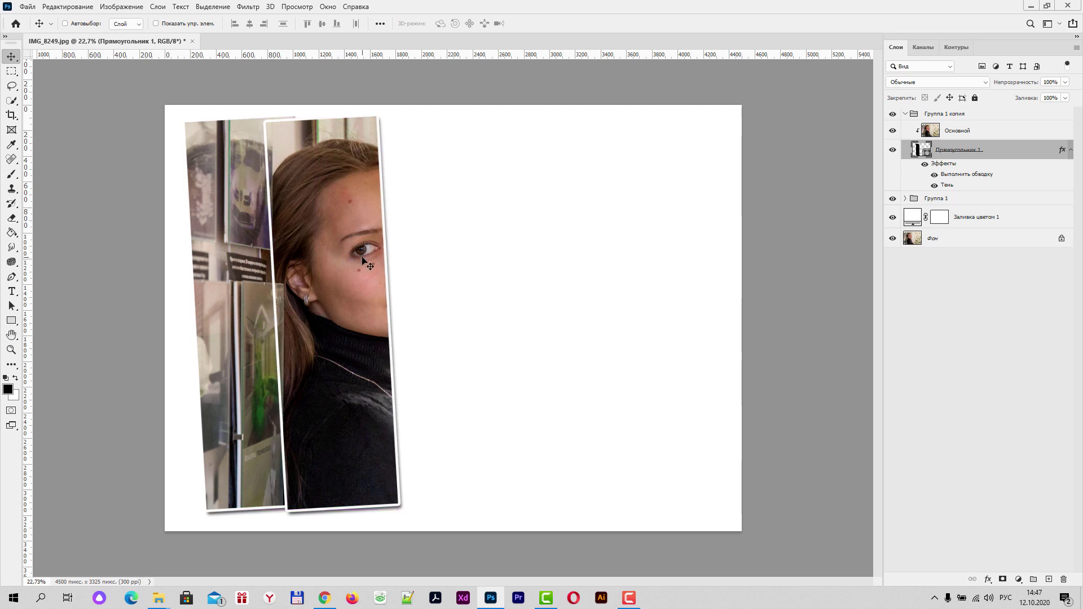
{"action": "key", "text": "ctrl+t"}
{"action": "left_click_drag", "start_coordinate": [419, 114], "coordinate": [430, 131]}
{"action": "mouse_move", "coordinate": [366, 193]}
{"action": "left_mouse_down"}
{"action": "mouse_move", "coordinate": [403, 197]}
{"action": "mouse_move", "coordinate": [378, 193]}
{"action": "left_mouse_up"}
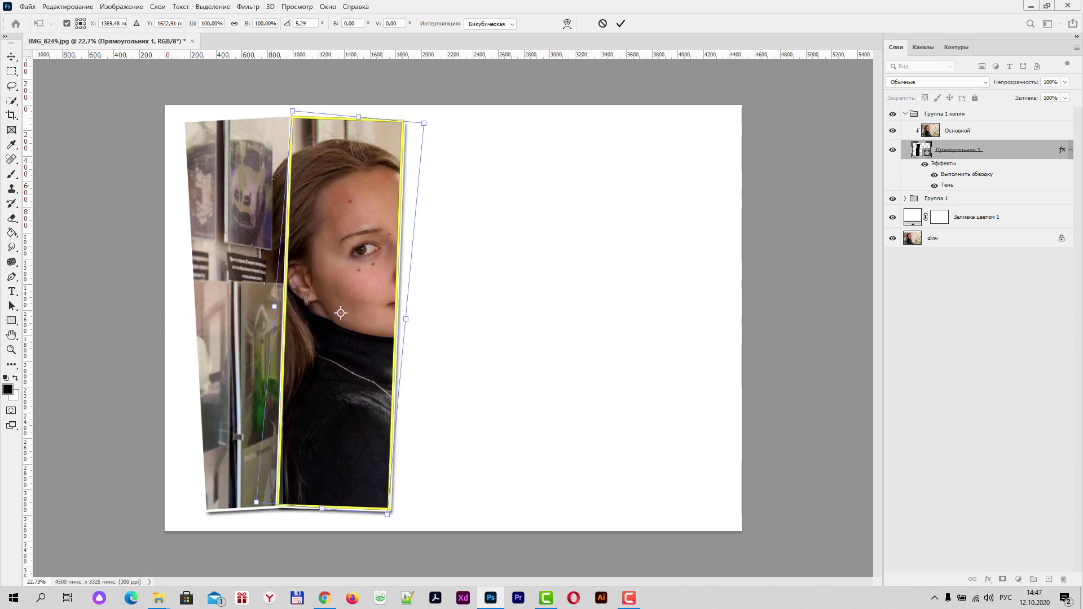
Step: Shift the second strip further right, widen it to frame the face, and commit the transform
{"action": "left_click_drag", "start_coordinate": [307, 270], "coordinate": [398, 266]}
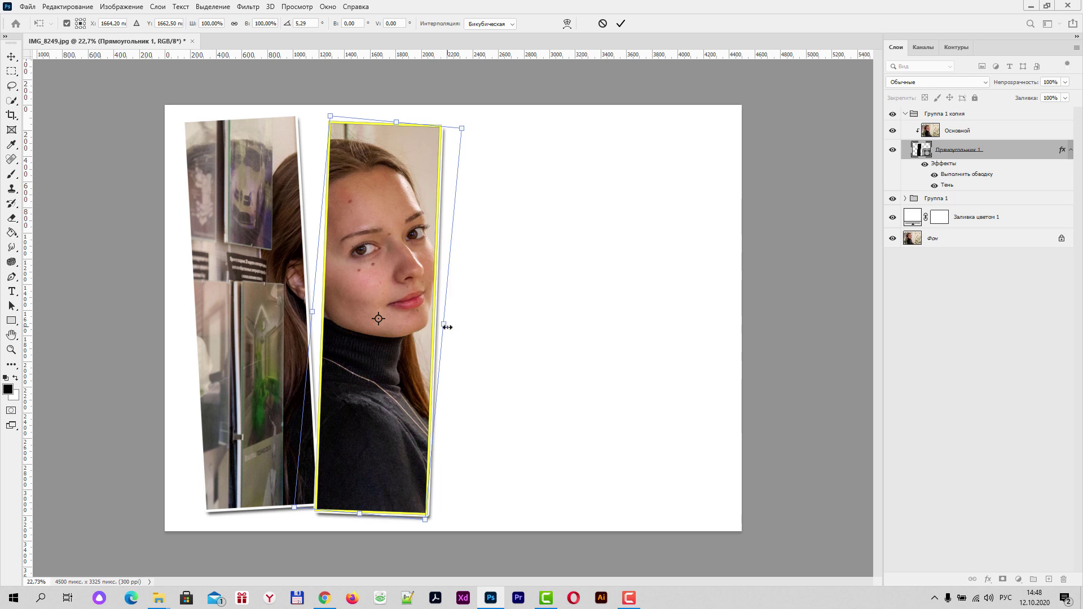
{"action": "mouse_move", "coordinate": [446, 323]}
{"action": "left_mouse_down"}
{"action": "mouse_move", "coordinate": [460, 326]}
{"action": "mouse_move", "coordinate": [428, 299]}
{"action": "left_mouse_up"}
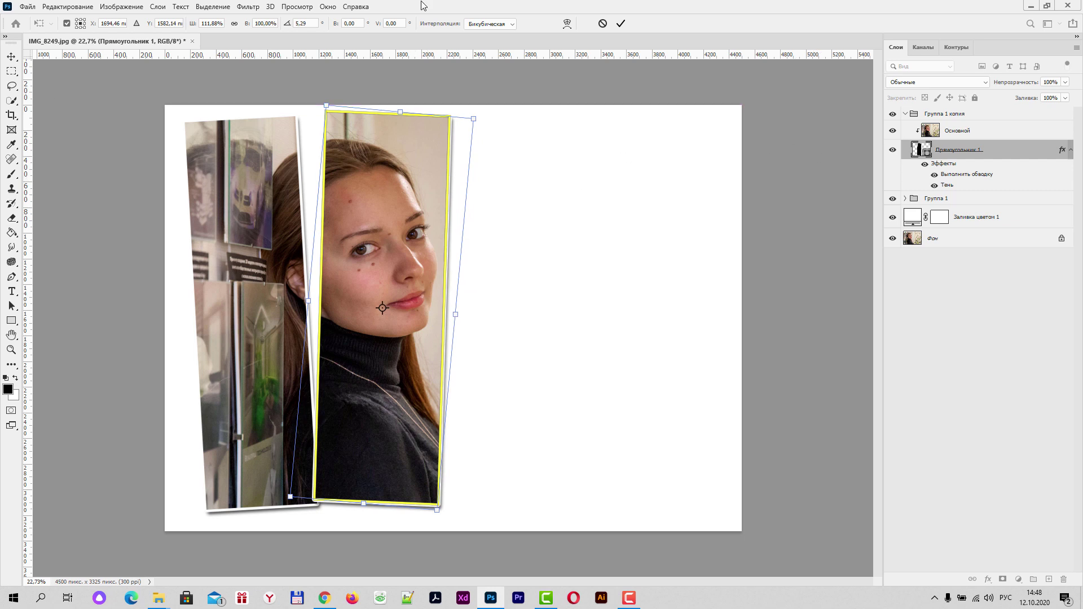
{"action": "left_click", "coordinate": [620, 23]}
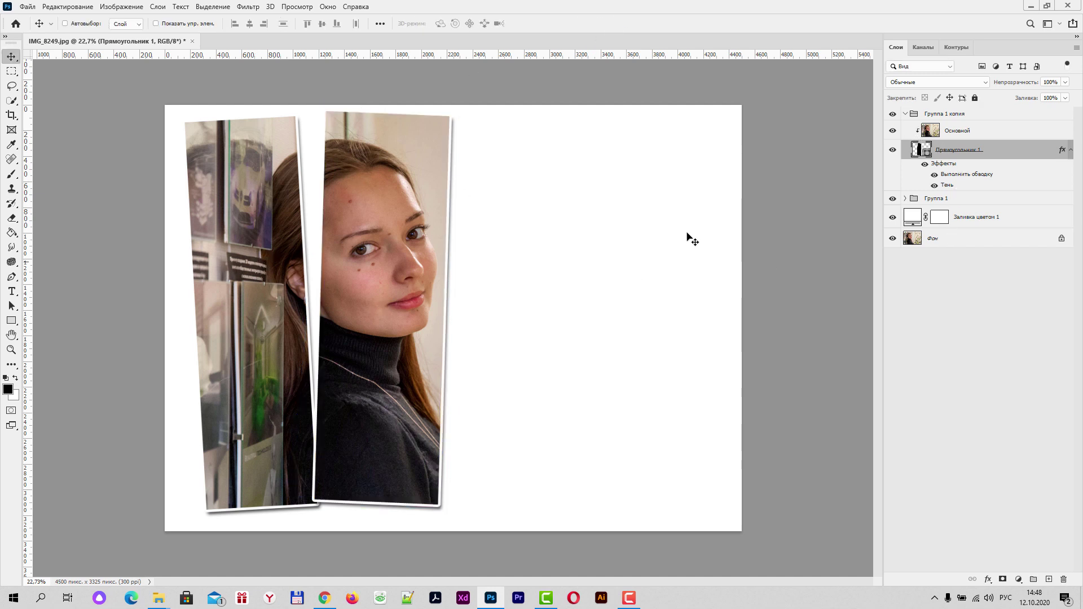
Step: Move Группа 1's frame rectangle right and down beside the middle strip, then collapse the group
{"action": "left_click", "coordinate": [905, 198]}
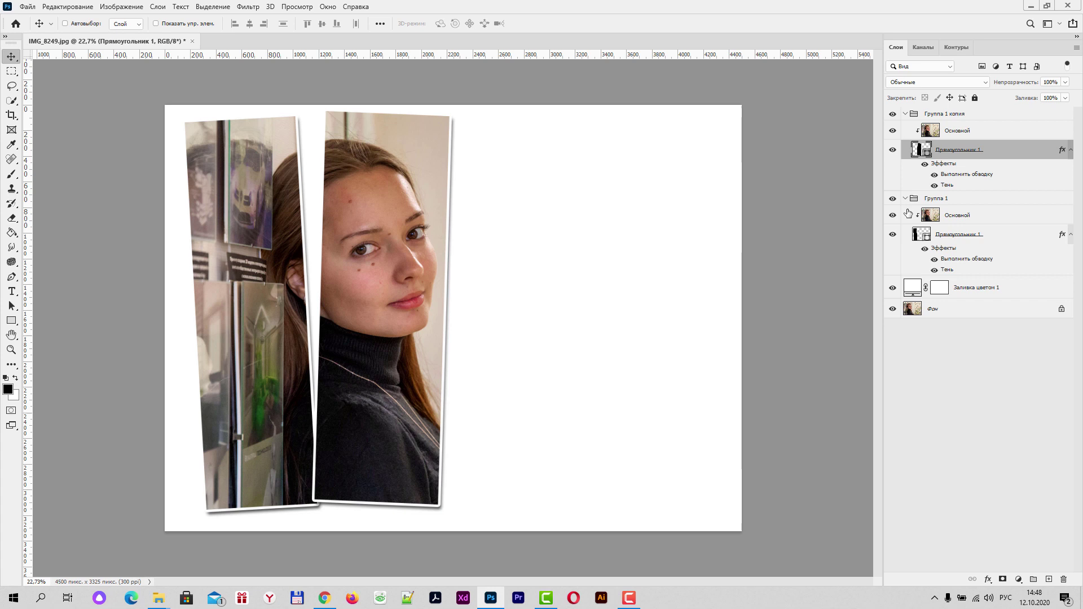
{"action": "left_click", "coordinate": [943, 238]}
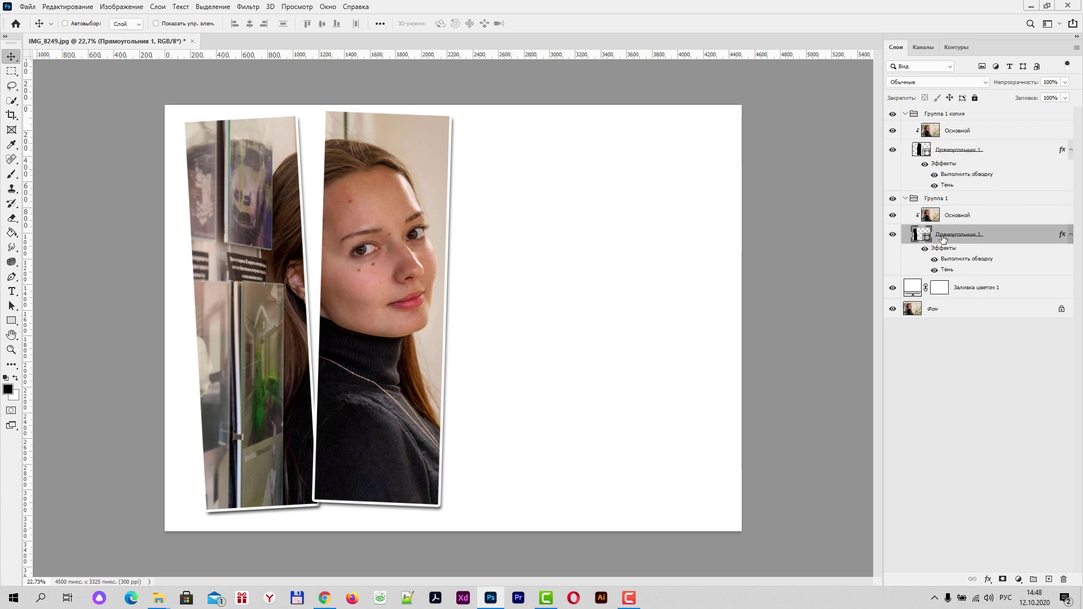
{"action": "left_click_drag", "start_coordinate": [261, 249], "coordinate": [279, 248]}
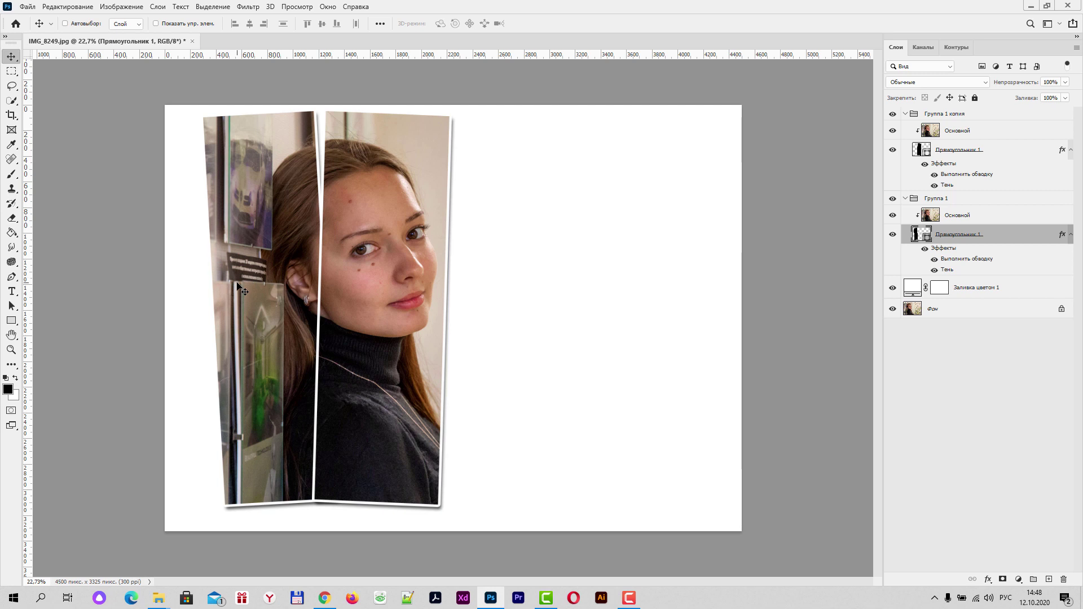
{"action": "left_click", "coordinate": [906, 199]}
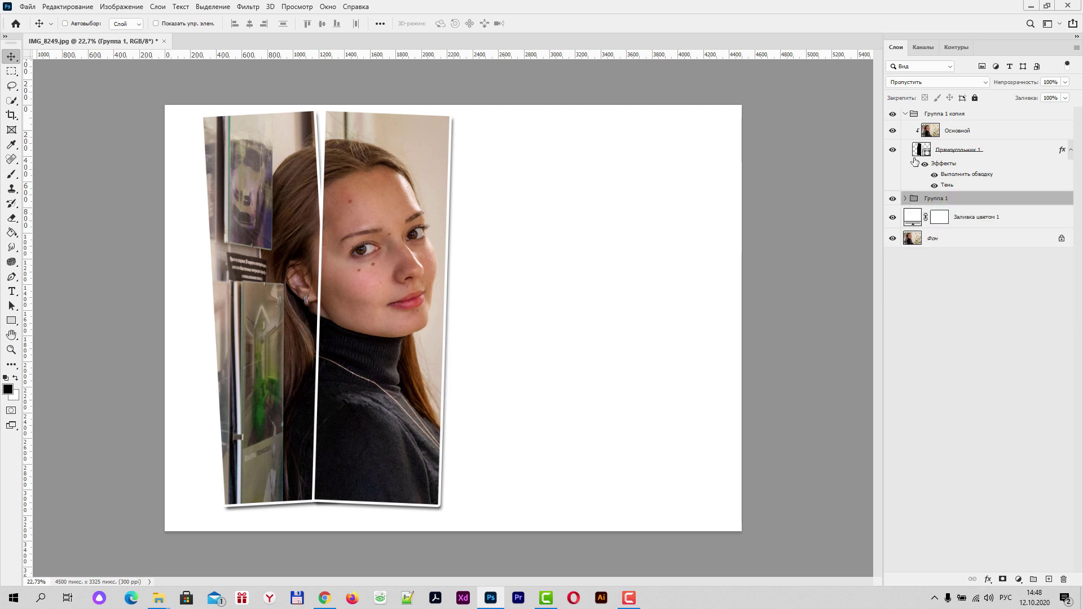
Step: Duplicate the Группа 1 копия group and move the copy's frame right of the face strip
{"action": "left_click", "coordinate": [906, 114]}
{"action": "left_click", "coordinate": [956, 118]}
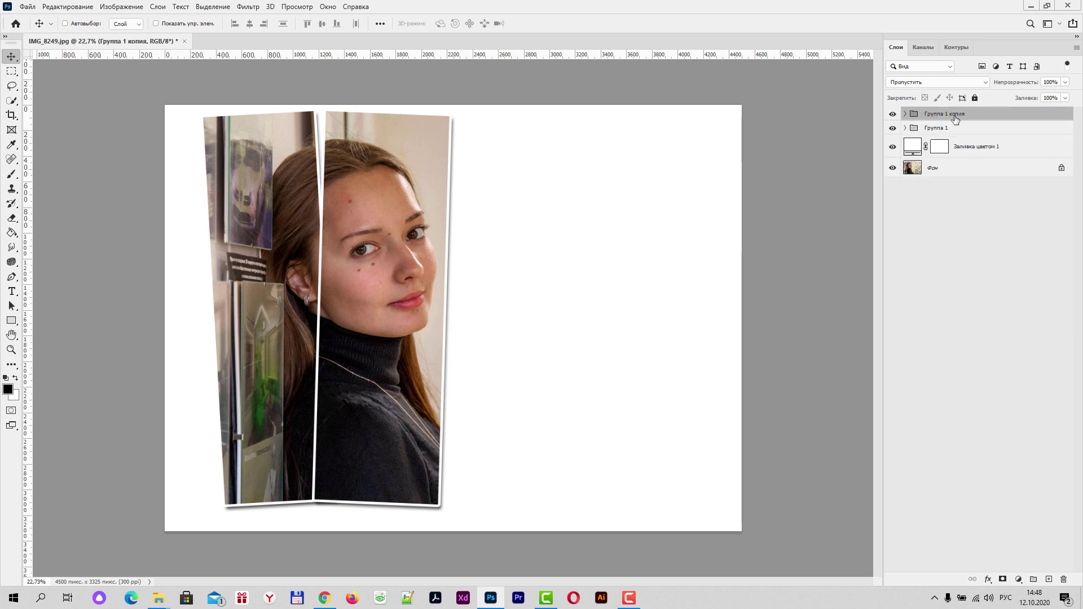
{"action": "mouse_move", "coordinate": [947, 116]}
{"action": "left_mouse_down"}
{"action": "mouse_move", "coordinate": [1025, 553]}
{"action": "mouse_move", "coordinate": [1049, 580]}
{"action": "left_mouse_up"}
{"action": "left_click", "coordinate": [905, 116]}
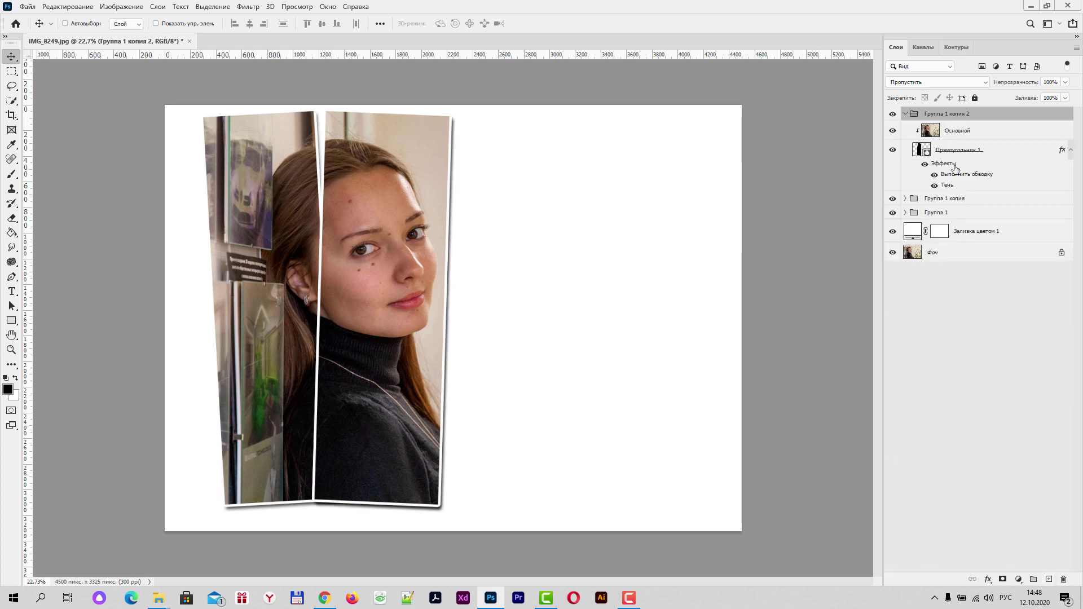
{"action": "left_click", "coordinate": [951, 153]}
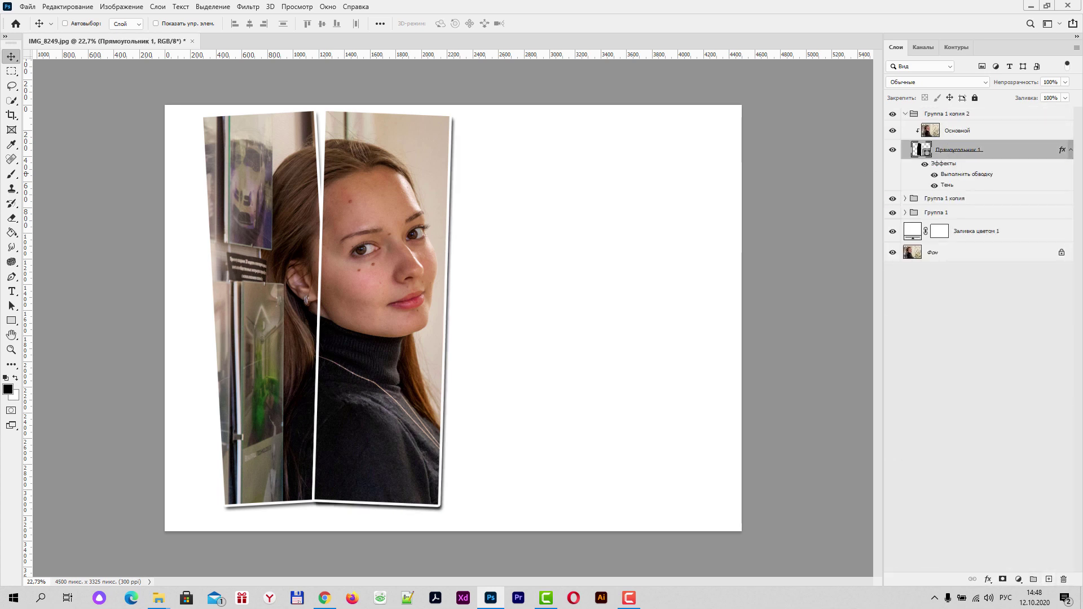
{"action": "left_click_drag", "start_coordinate": [382, 250], "coordinate": [492, 253]}
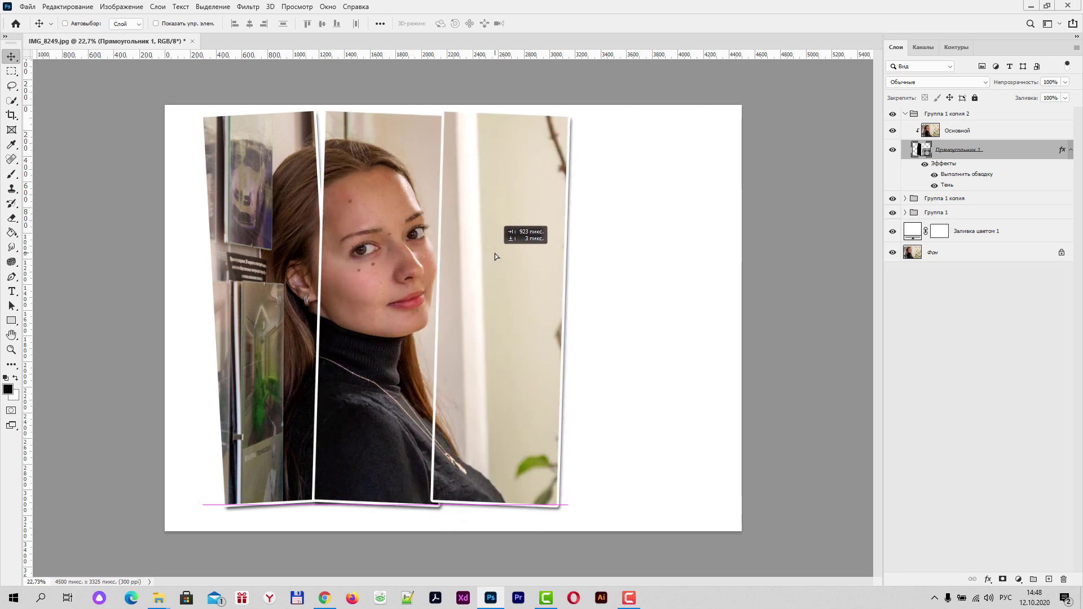
{"action": "left_click_drag", "start_coordinate": [492, 253], "coordinate": [495, 253]}
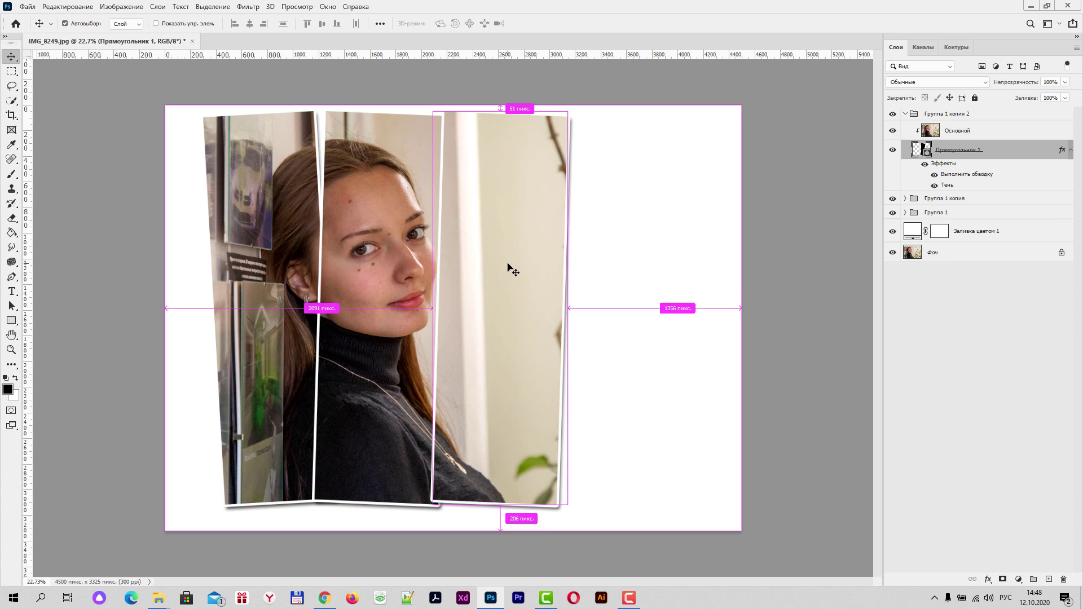
Step: Rotate the new strip about -5°, nudge it left and down, and commit
{"action": "key", "text": "ctrl+t"}
{"action": "left_click_drag", "start_coordinate": [600, 121], "coordinate": [612, 128]}
{"action": "mouse_move", "coordinate": [512, 167]}
{"action": "left_mouse_down"}
{"action": "mouse_move", "coordinate": [531, 168]}
{"action": "mouse_move", "coordinate": [522, 169]}
{"action": "left_mouse_up"}
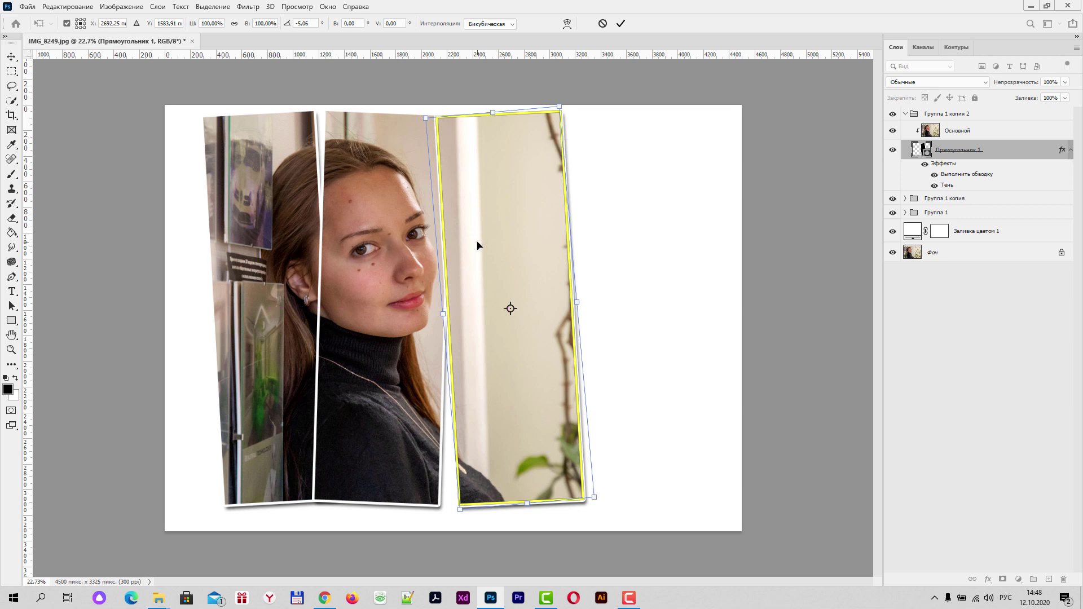
{"action": "key", "text": "Left"}
{"action": "key", "text": "Left"}
{"action": "key", "text": "Left"}
{"action": "key", "text": "Left"}
{"action": "key", "text": "Left"}
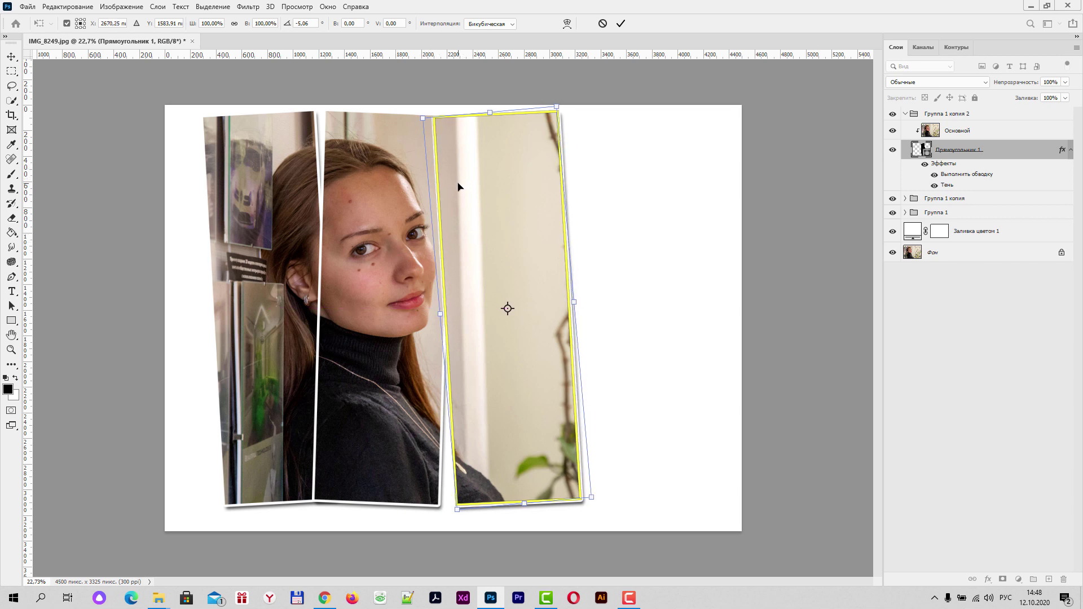
{"action": "key", "text": "Down"}
{"action": "key", "text": "Down"}
{"action": "key", "text": "Down"}
{"action": "key", "text": "Down"}
{"action": "key", "text": "Down"}
{"action": "key", "text": "Down"}
{"action": "key", "text": "Down"}
{"action": "key", "text": "Down"}
{"action": "key", "text": "Down"}
{"action": "key", "text": "Down"}
{"action": "key", "text": "Down"}
{"action": "key", "text": "Down"}
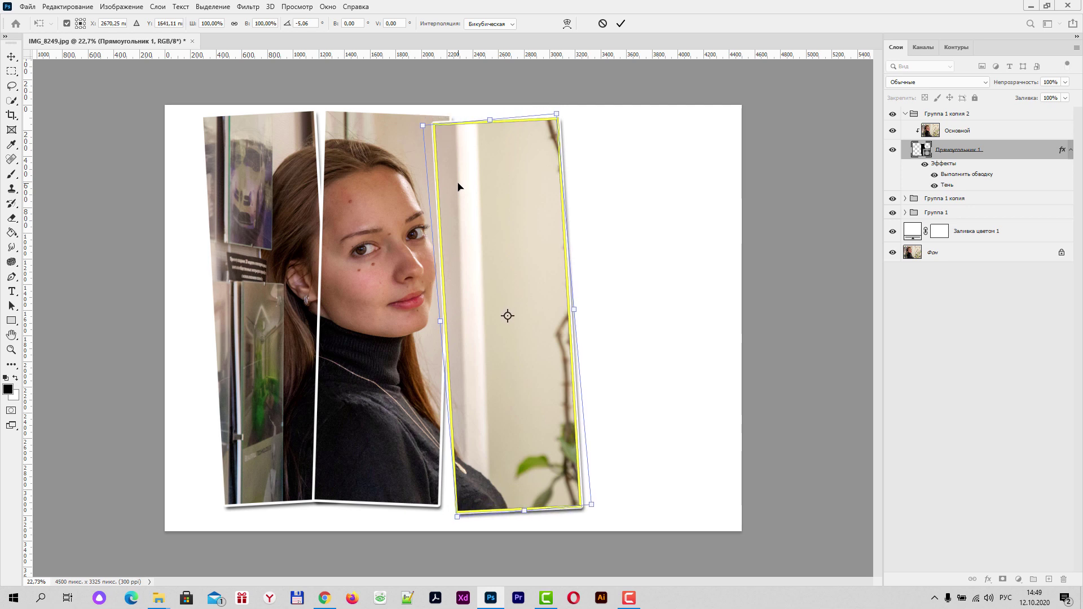
{"action": "key", "text": "Down"}
{"action": "key", "text": "Down"}
{"action": "key", "text": "Down"}
{"action": "key", "text": "Down"}
{"action": "key", "text": "Down"}
{"action": "key", "text": "Down"}
{"action": "key", "text": "Down"}
{"action": "key", "text": "Down"}
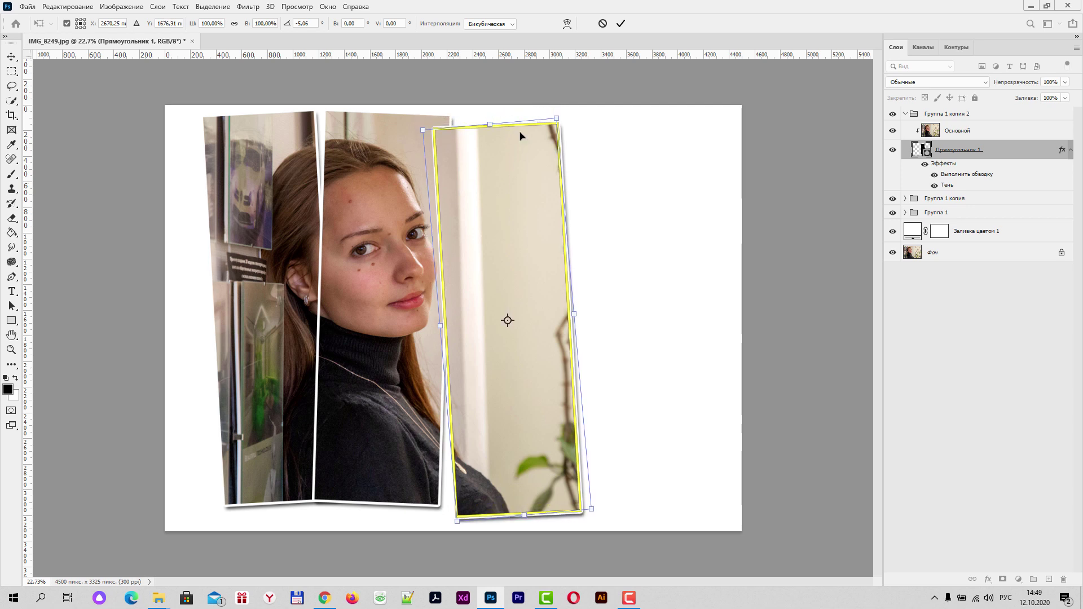
{"action": "left_click", "coordinate": [621, 23]}
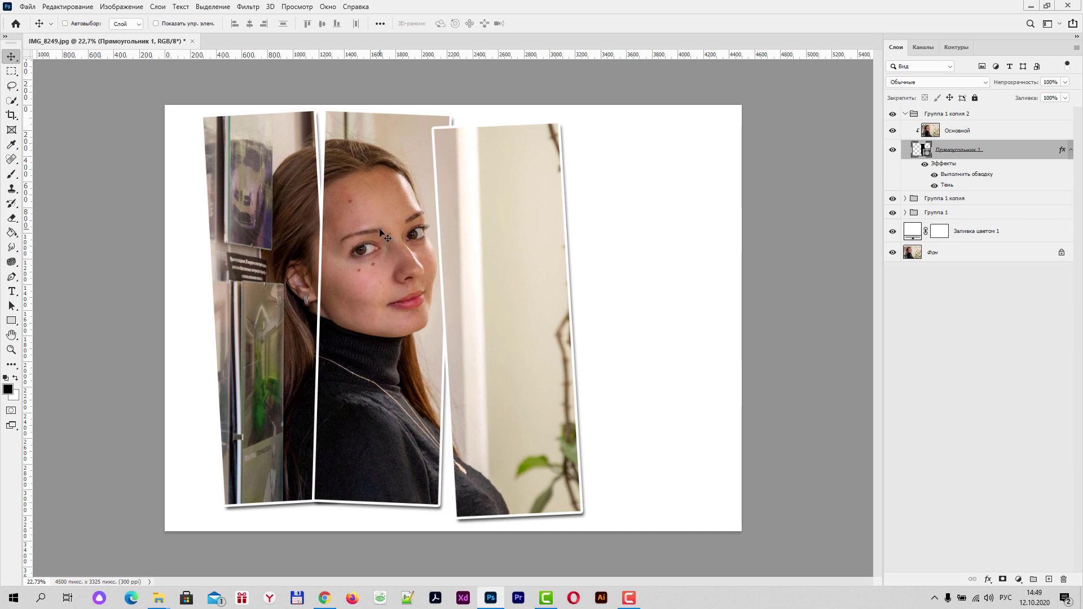
Step: Shift the middle strip's frame rectangle slightly down and right
{"action": "left_click", "coordinate": [906, 115]}
{"action": "left_click", "coordinate": [906, 129]}
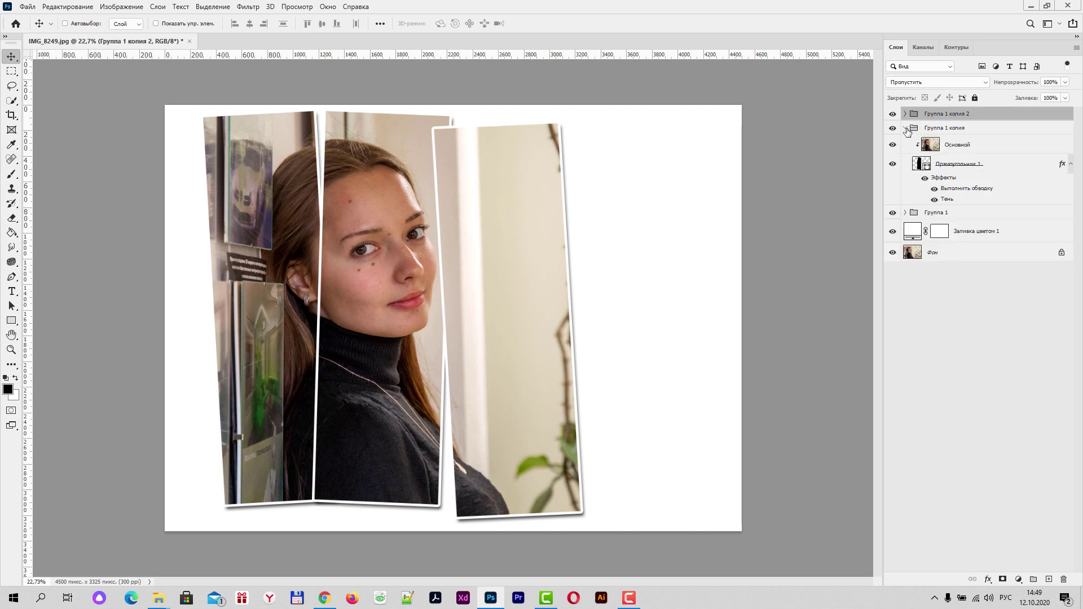
{"action": "left_click", "coordinate": [934, 165]}
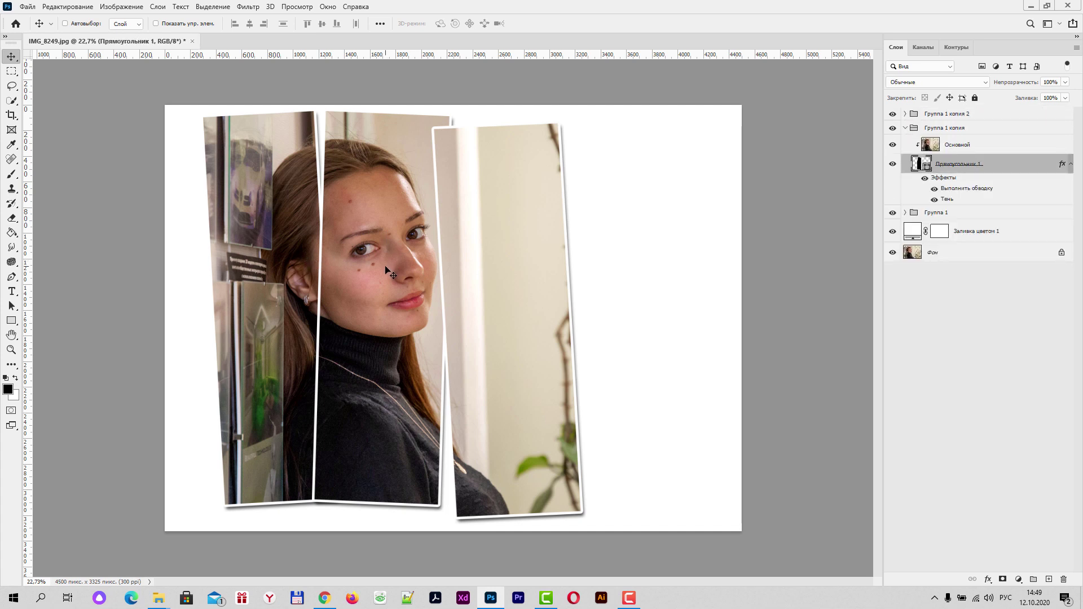
{"action": "left_click_drag", "start_coordinate": [385, 266], "coordinate": [386, 269]}
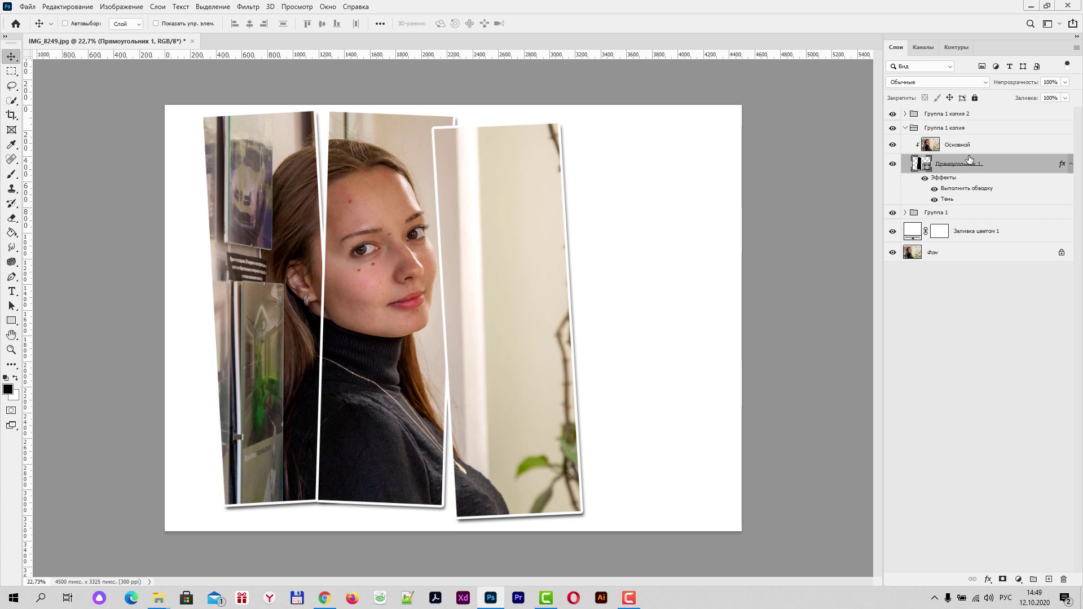
{"action": "left_click", "coordinate": [918, 145], "text": "alt"}
{"action": "left_click", "coordinate": [909, 129]}
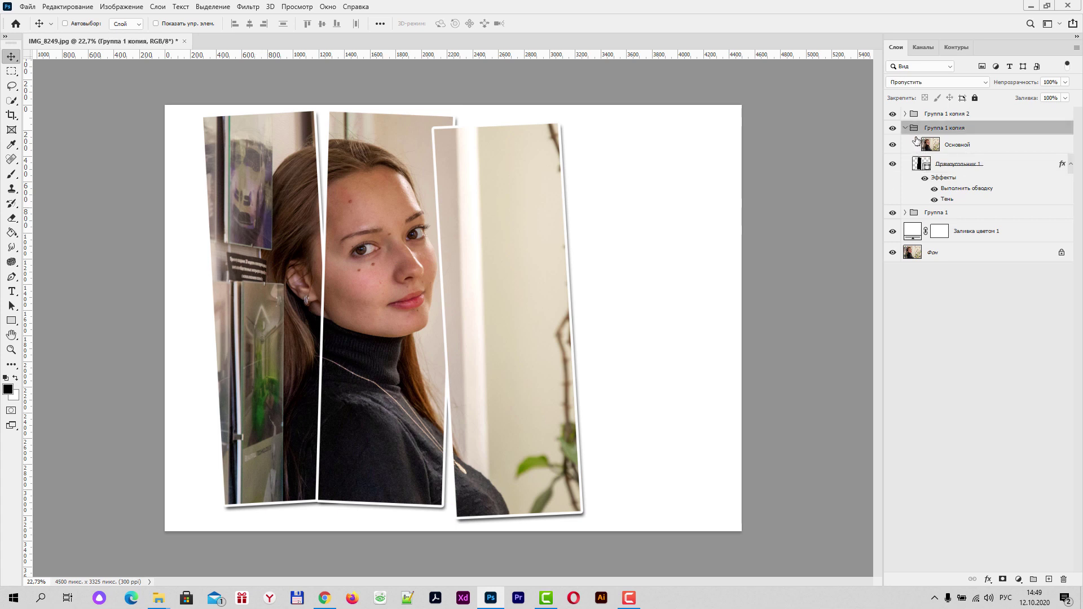
{"action": "left_click", "coordinate": [905, 128]}
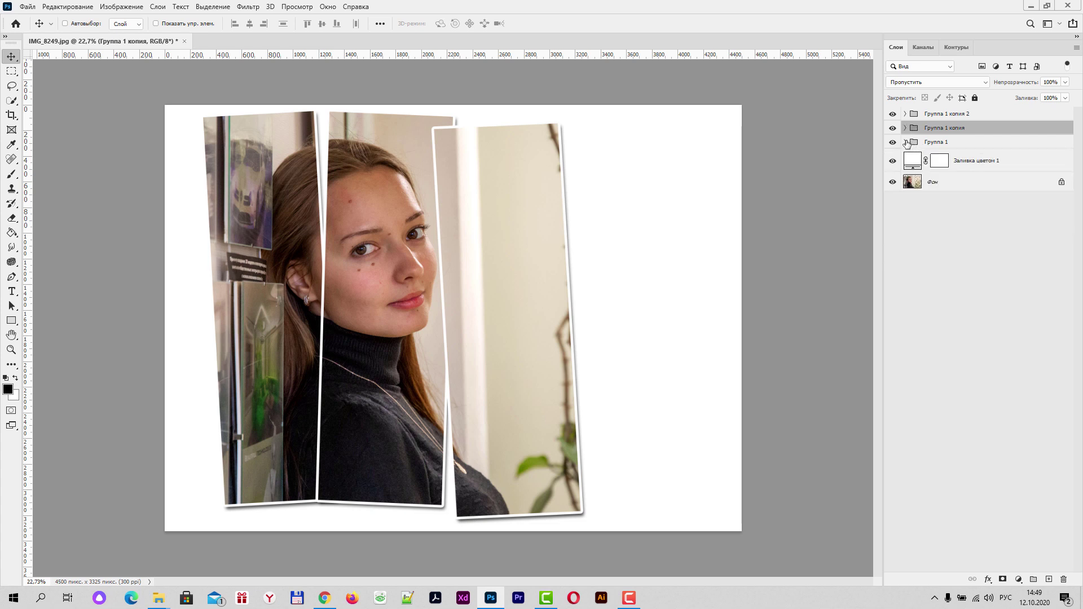
Step: Nudge the left strip's frame right and down beside the face strip
{"action": "left_click", "coordinate": [905, 142]}
{"action": "left_click", "coordinate": [927, 179]}
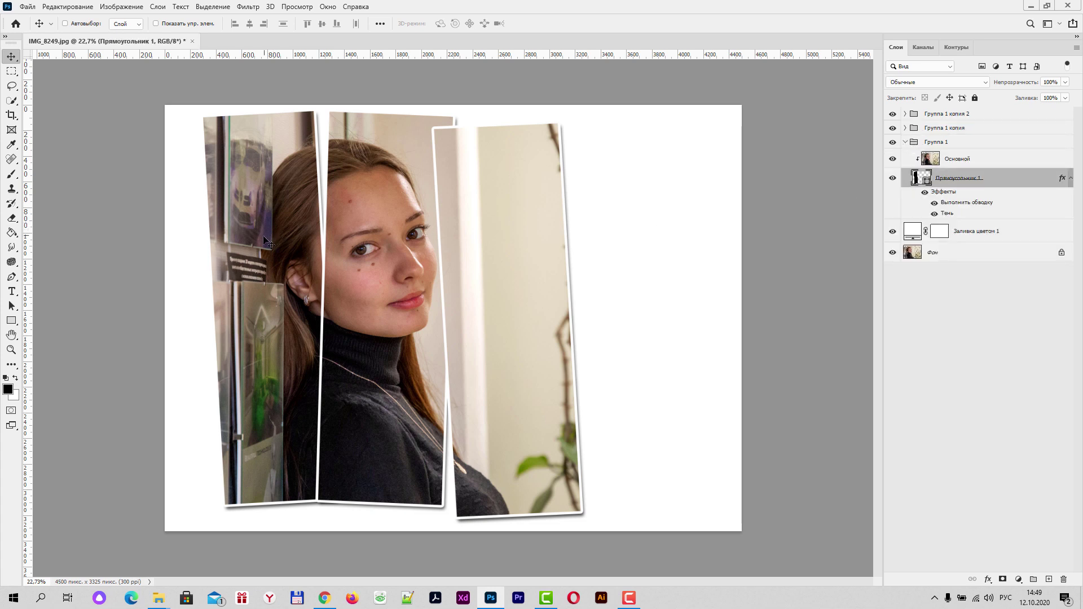
{"action": "left_click_drag", "start_coordinate": [263, 235], "coordinate": [268, 237]}
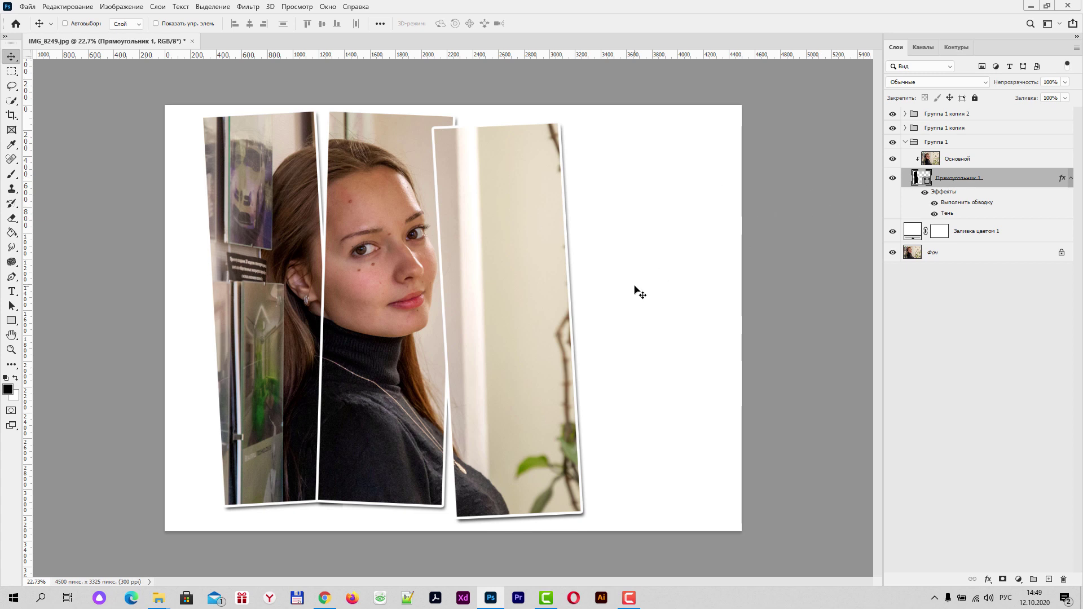
{"action": "key", "text": "Right"}
{"action": "key", "text": "Right"}
{"action": "key", "text": "Right"}
{"action": "key", "text": "Right"}
{"action": "key", "text": "Right"}
{"action": "key", "text": "Right"}
{"action": "key", "text": "Right"}
{"action": "key", "text": "Right"}
{"action": "key", "text": "Right"}
{"action": "key", "text": "Right"}
{"action": "key", "text": "Right"}
{"action": "key", "text": "Right"}
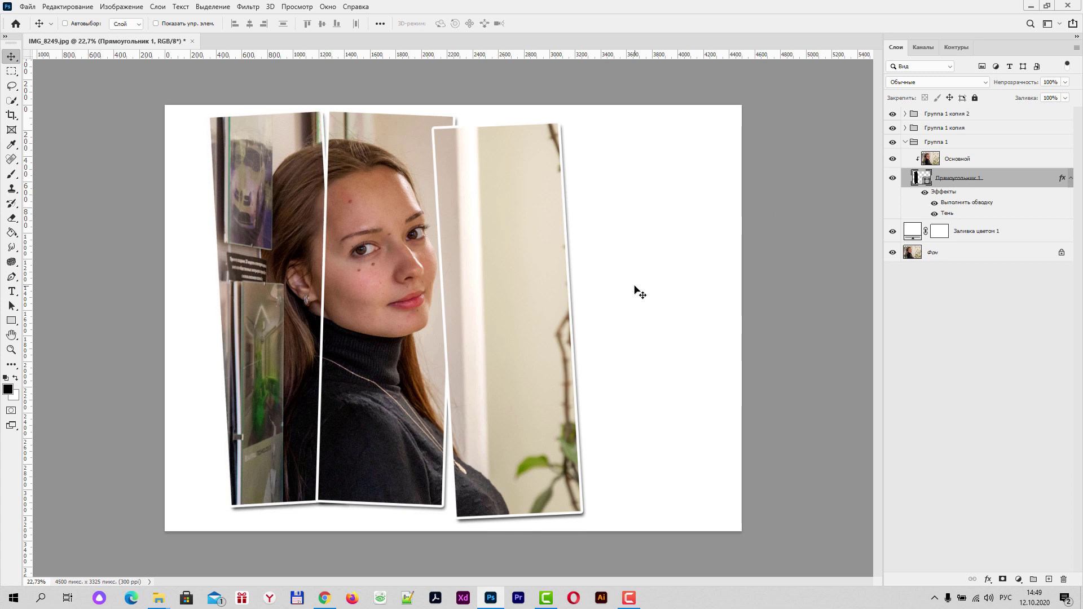
{"action": "left_click_drag", "start_coordinate": [279, 236], "coordinate": [279, 248]}
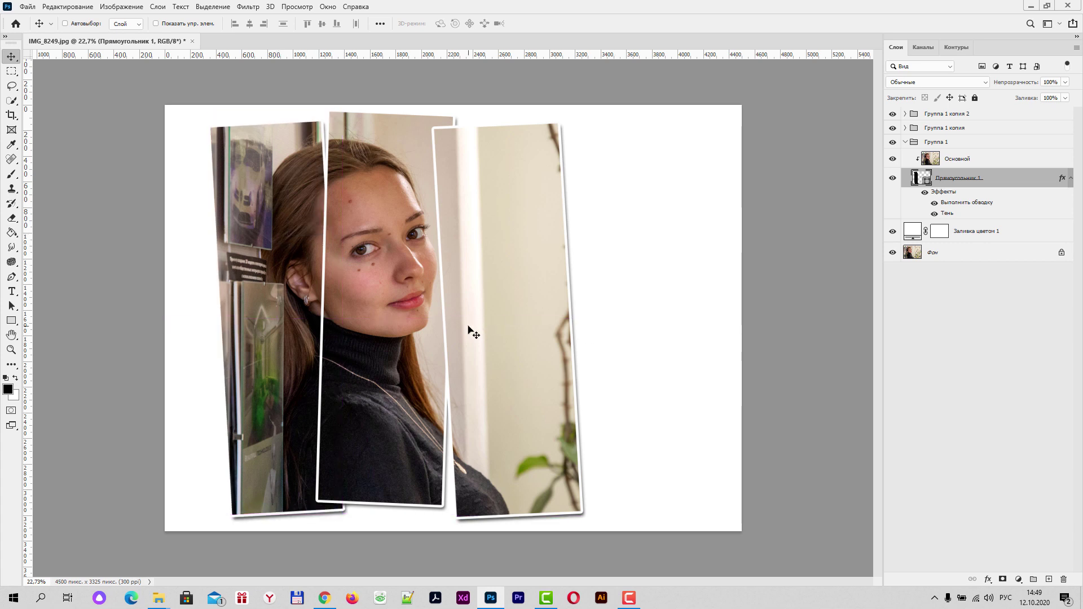
{"action": "left_click", "coordinate": [905, 142]}
Step: Duplicate the third strip's group and move the fourth copy's frame to the far right
{"action": "left_click", "coordinate": [963, 116]}
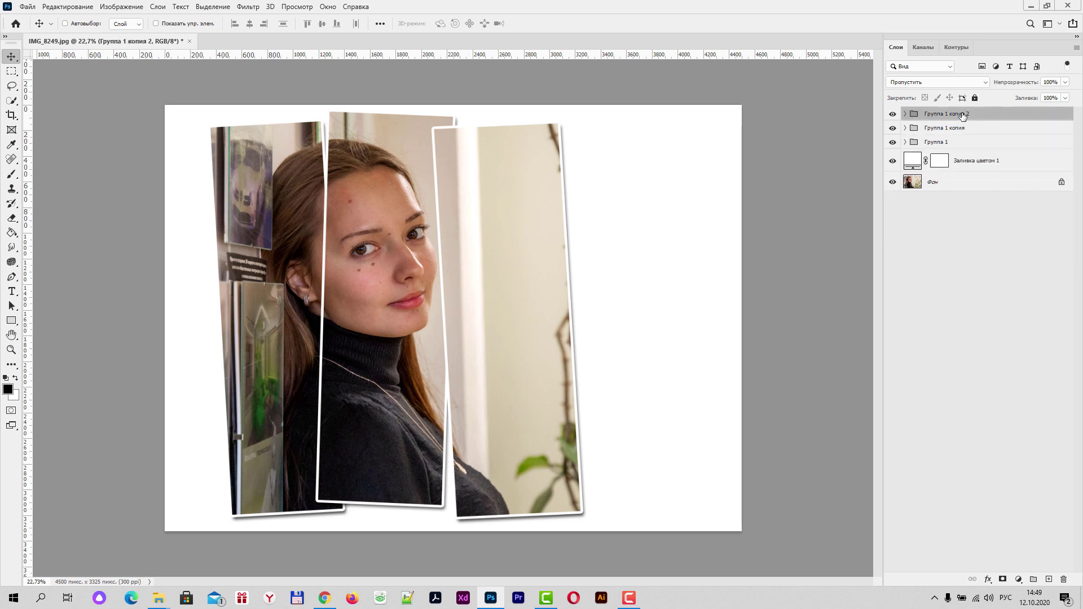
{"action": "left_click_drag", "start_coordinate": [963, 116], "coordinate": [1048, 579]}
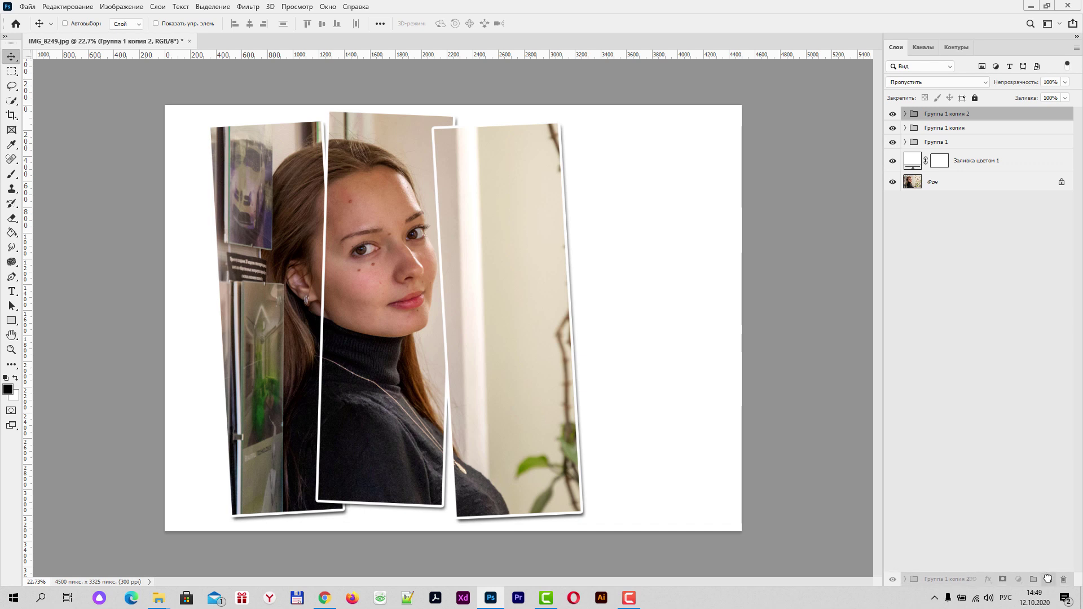
{"action": "left_click_drag", "start_coordinate": [1048, 579], "coordinate": [1048, 579]}
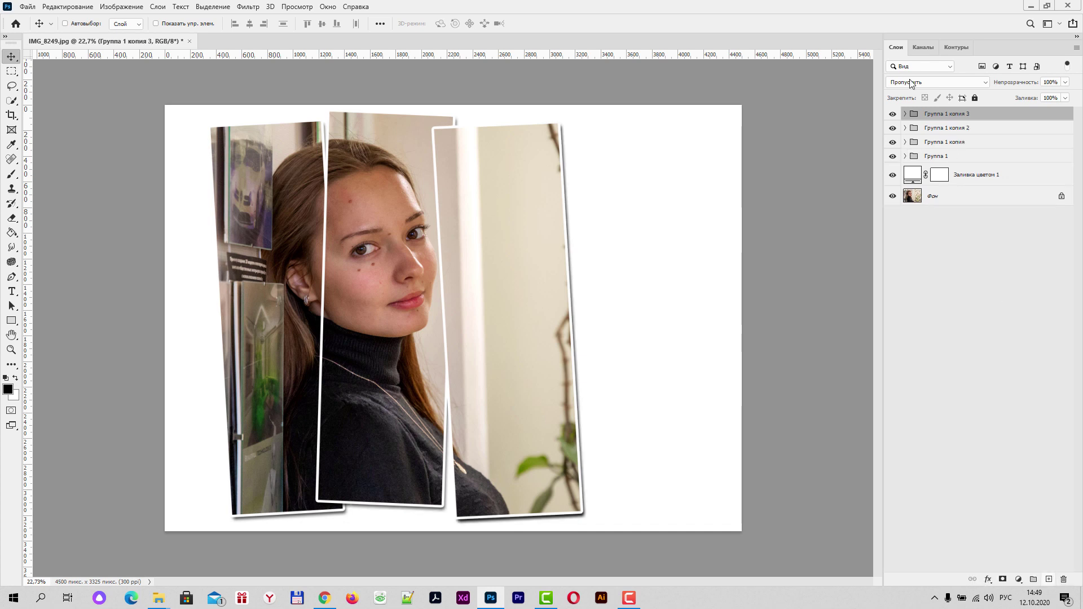
{"action": "left_click", "coordinate": [905, 113]}
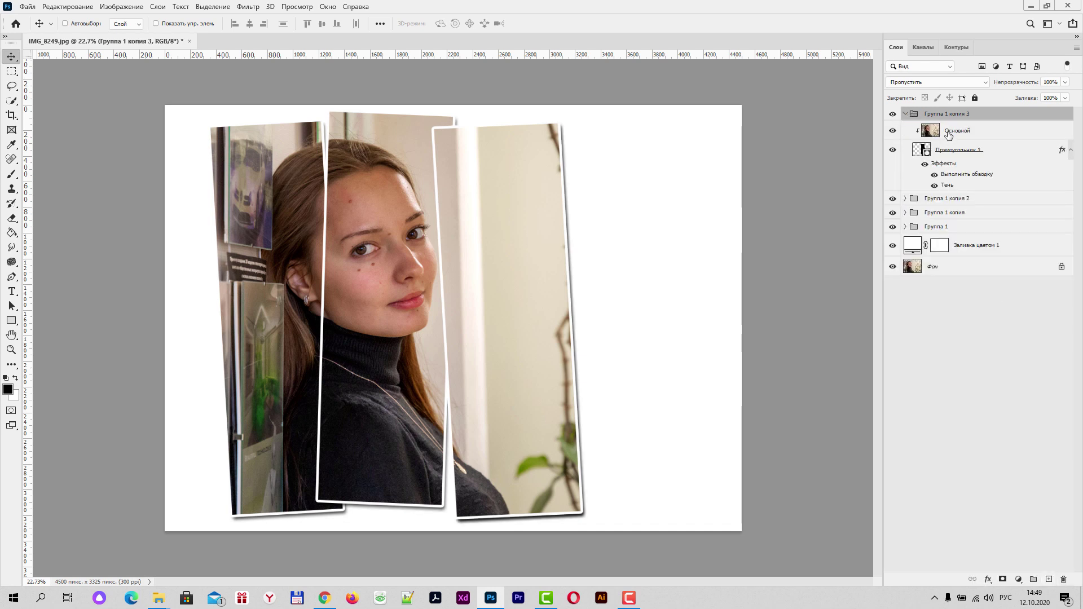
{"action": "left_click", "coordinate": [938, 157]}
{"action": "left_click_drag", "start_coordinate": [534, 246], "coordinate": [628, 234]}
{"action": "key", "text": "ctrl"}
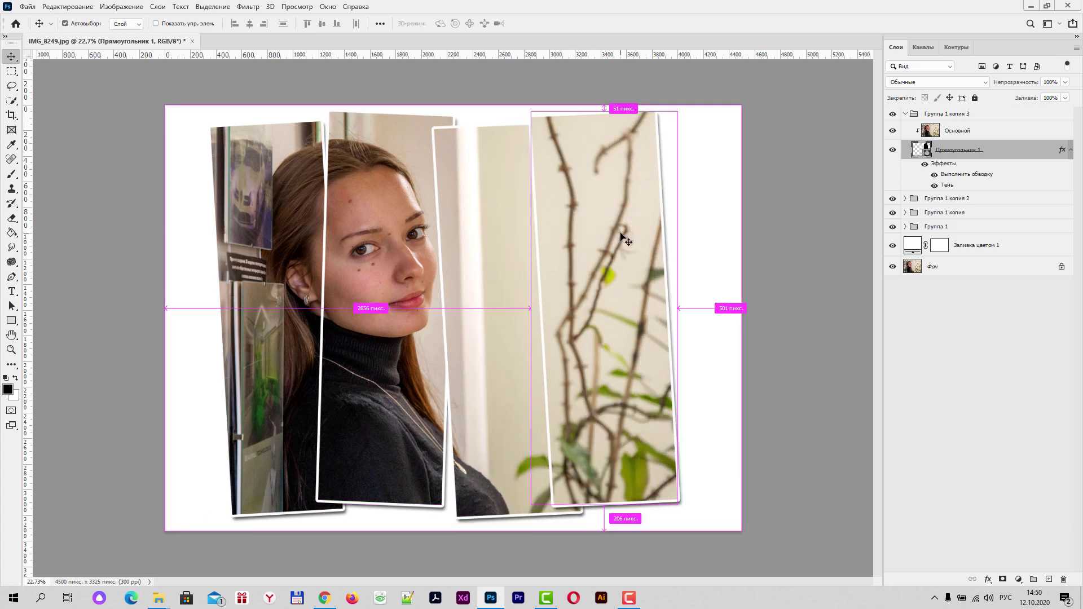
Step: Rotate the fourth strip about seven degrees and commit
{"action": "key", "text": "ctrl+t"}
{"action": "left_click_drag", "start_coordinate": [709, 107], "coordinate": [663, 169]}
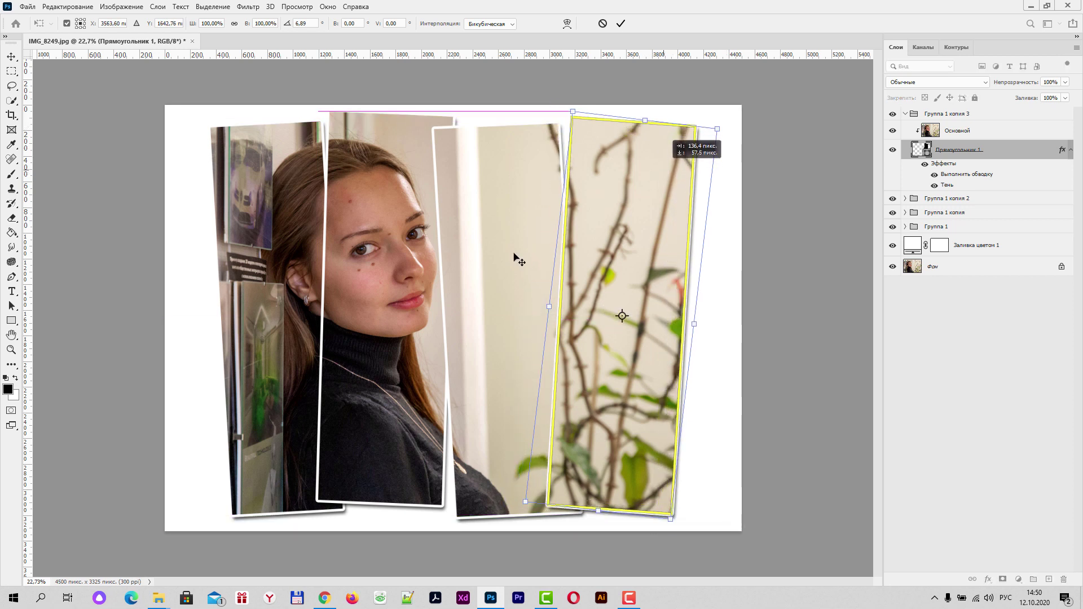
{"action": "key", "text": "Return"}
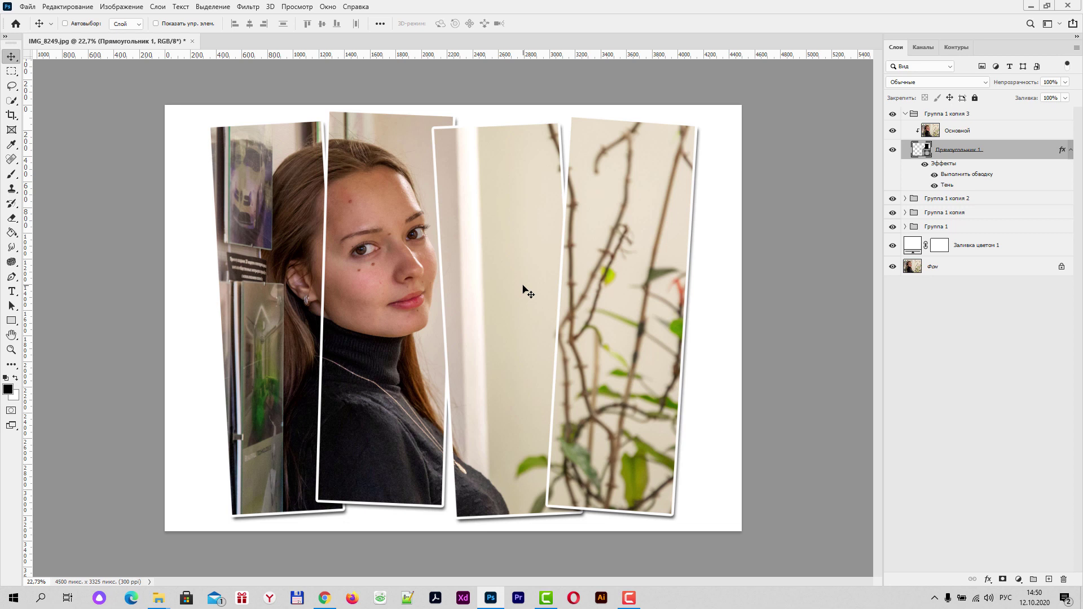
Step: Set the Заливка цветом 1 fill layer's opacity to 80%
{"action": "left_click", "coordinate": [906, 115]}
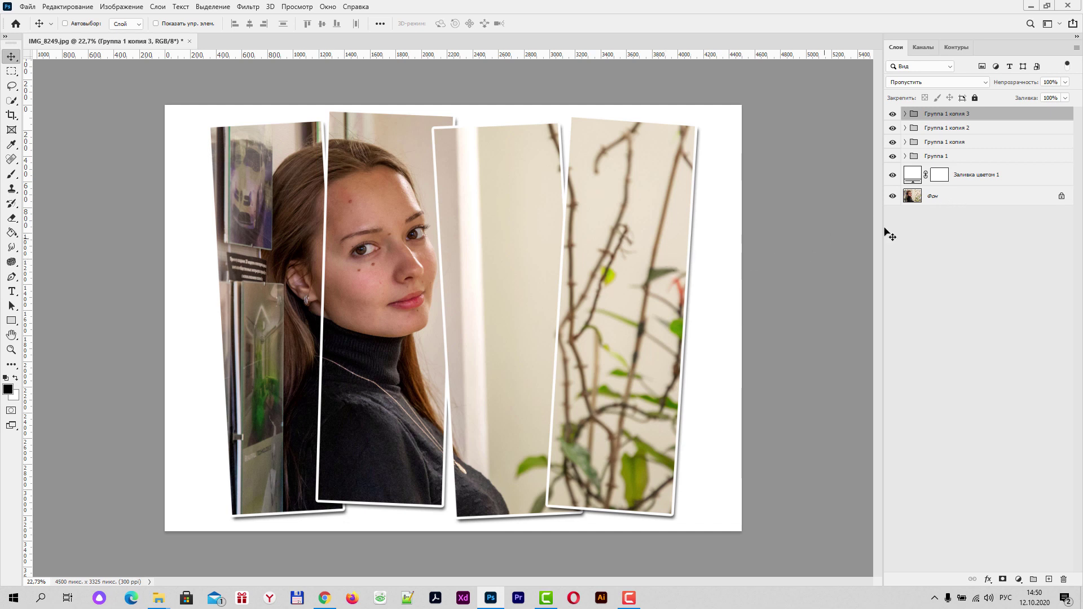
{"action": "left_click", "coordinate": [943, 180]}
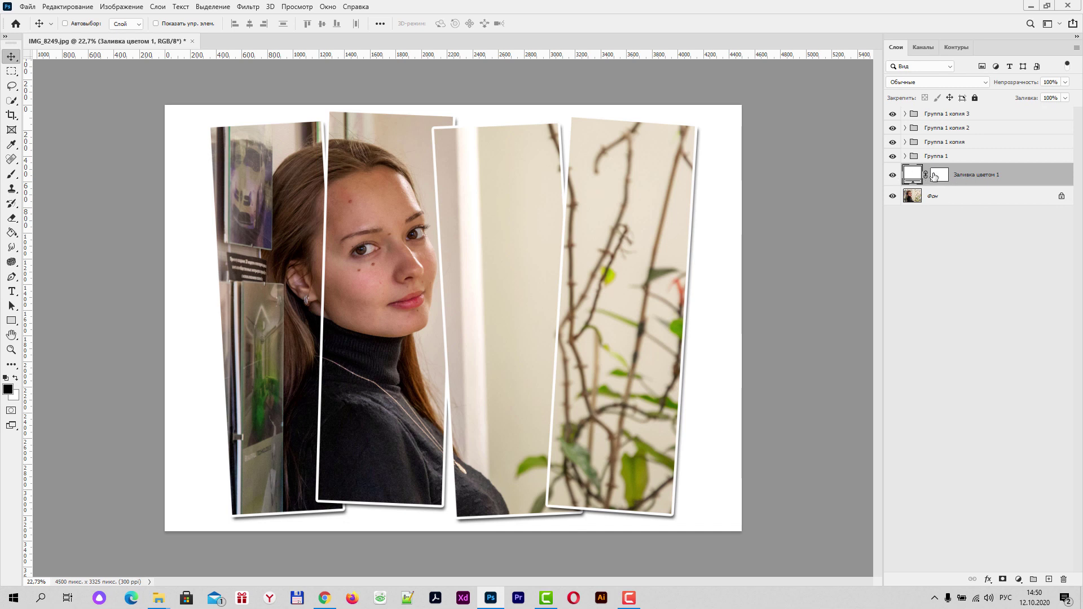
{"action": "left_click", "coordinate": [1065, 82]}
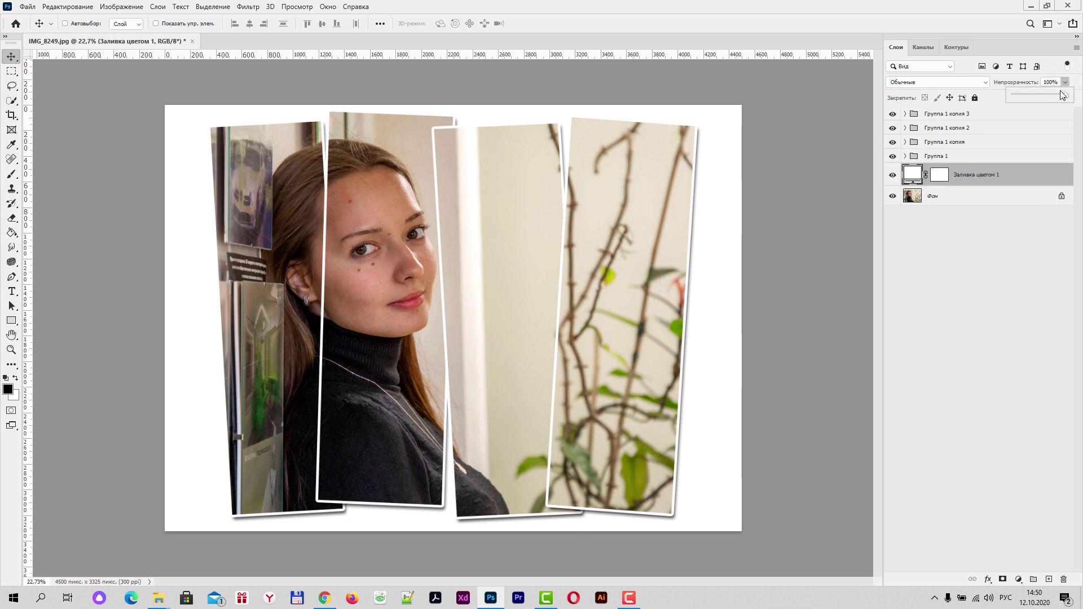
{"action": "left_click_drag", "start_coordinate": [1068, 98], "coordinate": [1056, 101]}
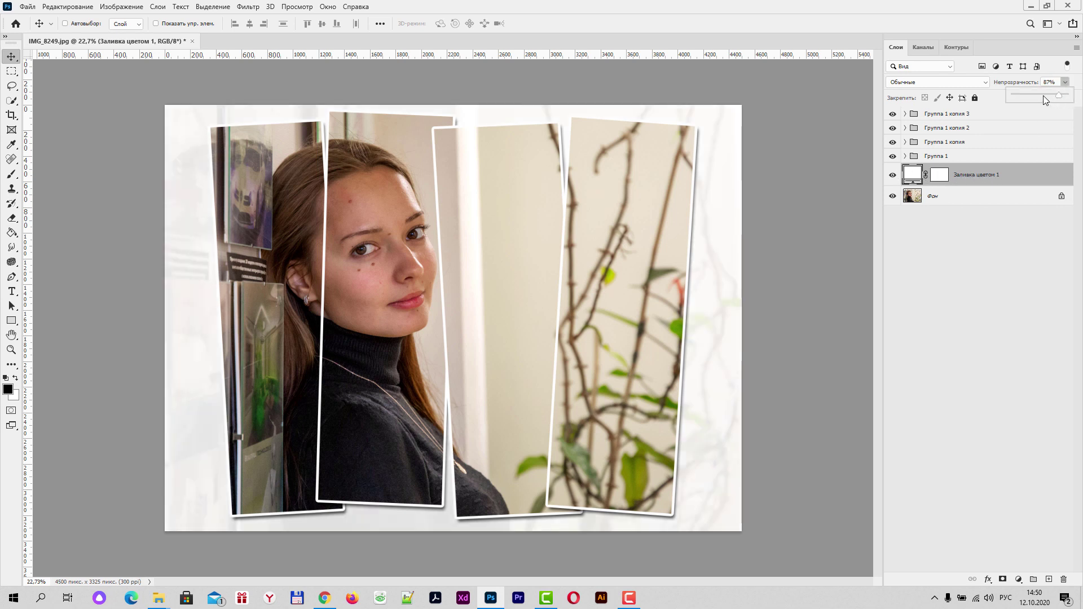
{"action": "left_click", "coordinate": [1042, 82]}
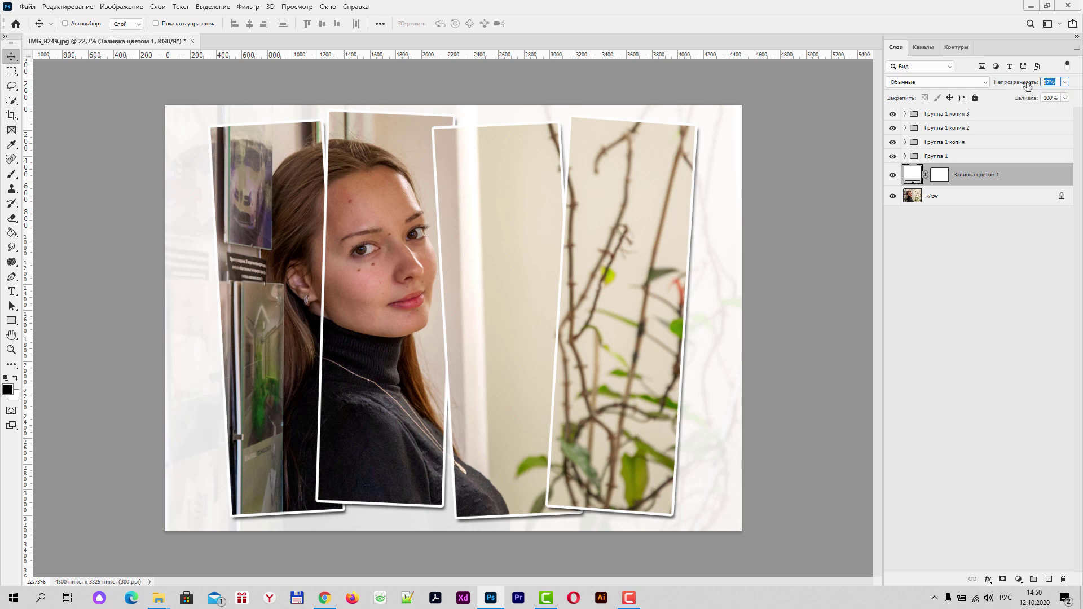
{"action": "type", "text": "80"}
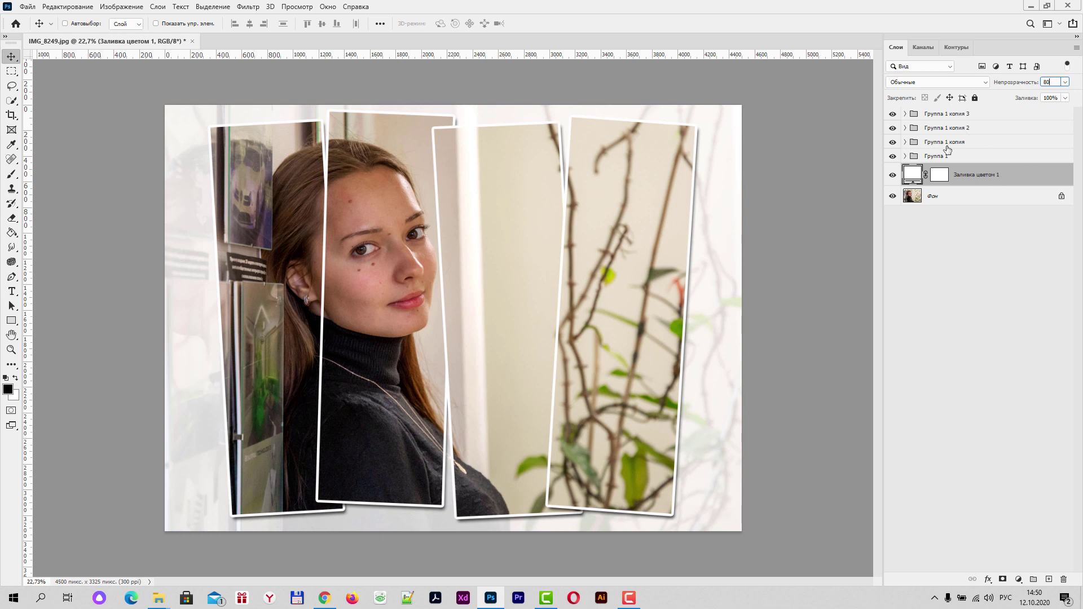
Step: Change the fill layer's colour from white to light grey in the Color Picker
{"action": "double_click", "coordinate": [914, 172]}
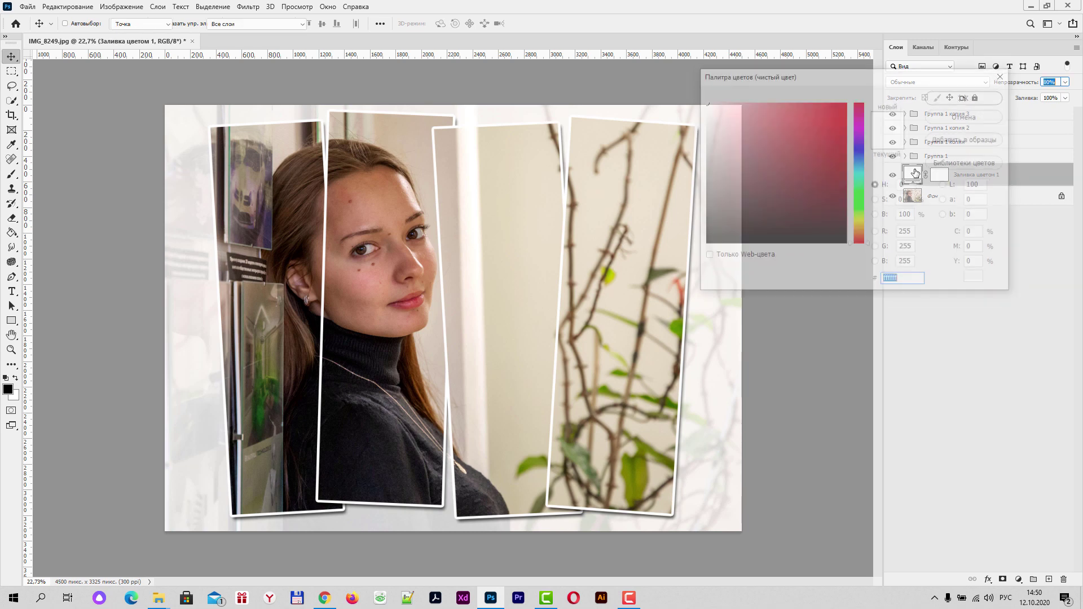
{"action": "left_click_drag", "start_coordinate": [790, 107], "coordinate": [686, 175]}
{"action": "mouse_move", "coordinate": [705, 214]}
{"action": "left_mouse_down"}
{"action": "mouse_move", "coordinate": [759, 232]}
{"action": "mouse_move", "coordinate": [651, 253]}
{"action": "mouse_move", "coordinate": [671, 74]}
{"action": "mouse_move", "coordinate": [654, 120]}
{"action": "left_mouse_up"}
{"action": "left_click", "coordinate": [958, 102]}
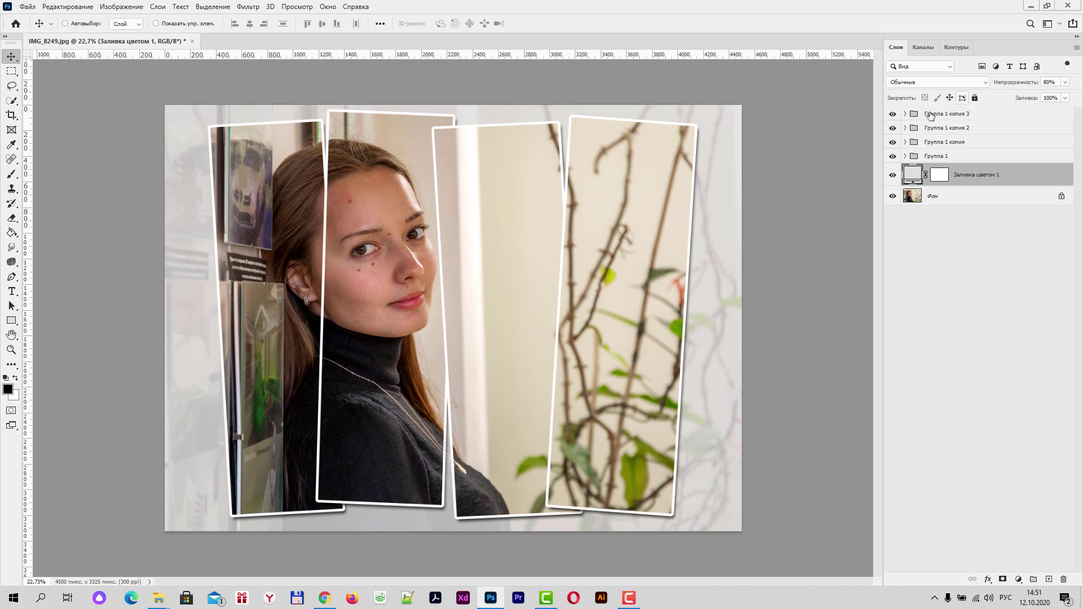
Step: Expand all four strip groups and select their four Прямоугольник 1 frame layers together
{"action": "left_click", "coordinate": [906, 115]}
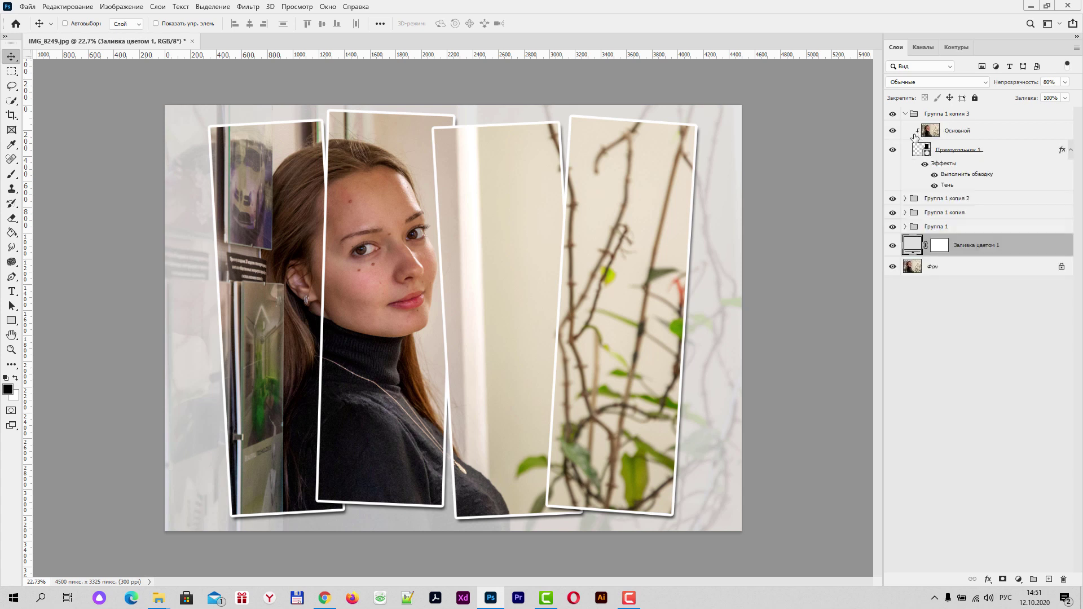
{"action": "left_click", "coordinate": [905, 198]}
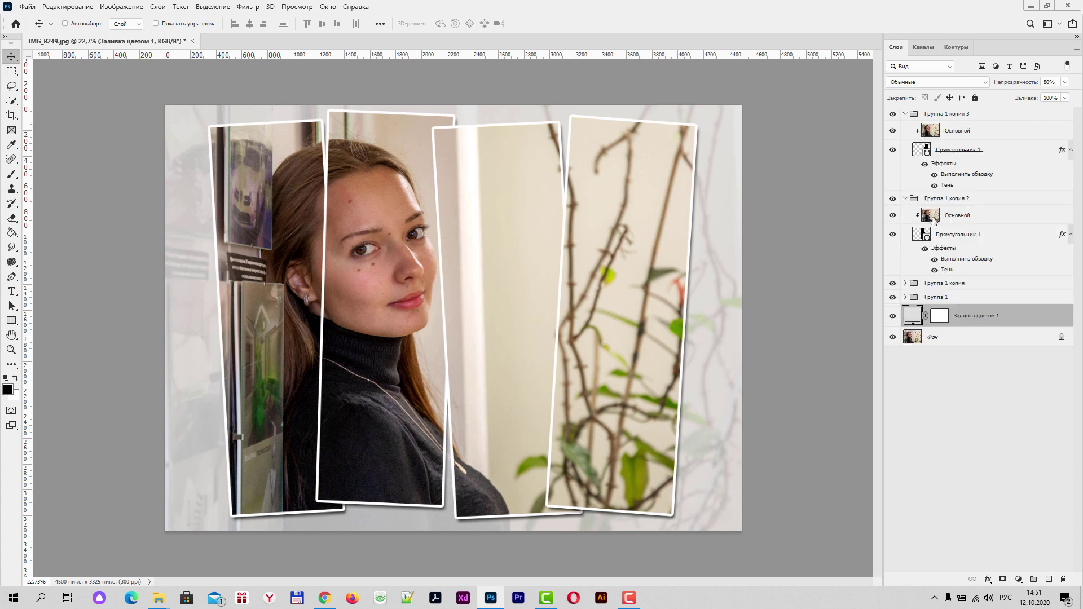
{"action": "left_click", "coordinate": [905, 284]}
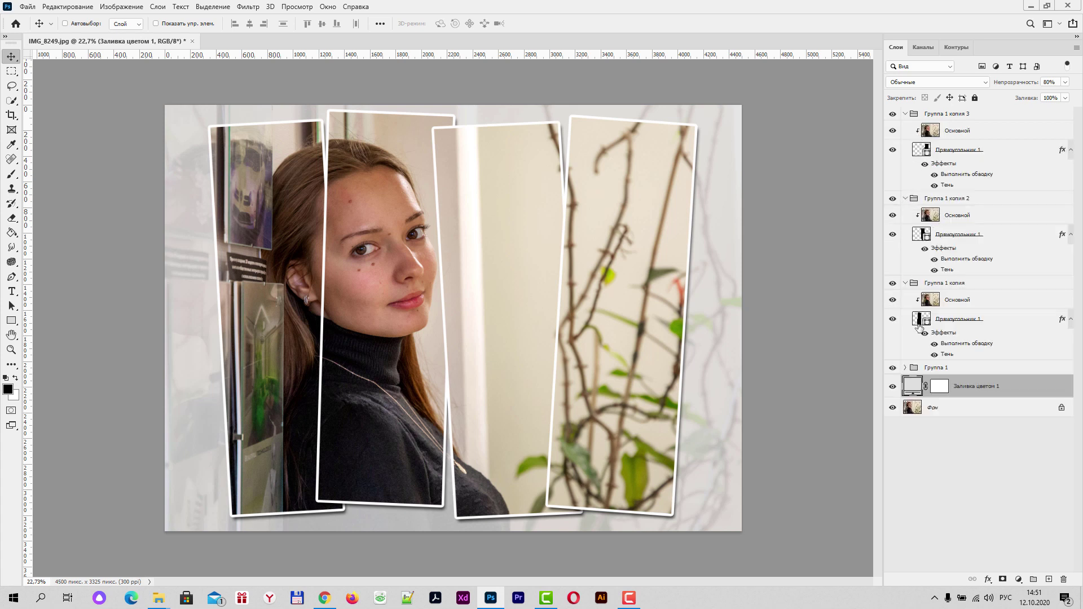
{"action": "left_click", "coordinate": [905, 368]}
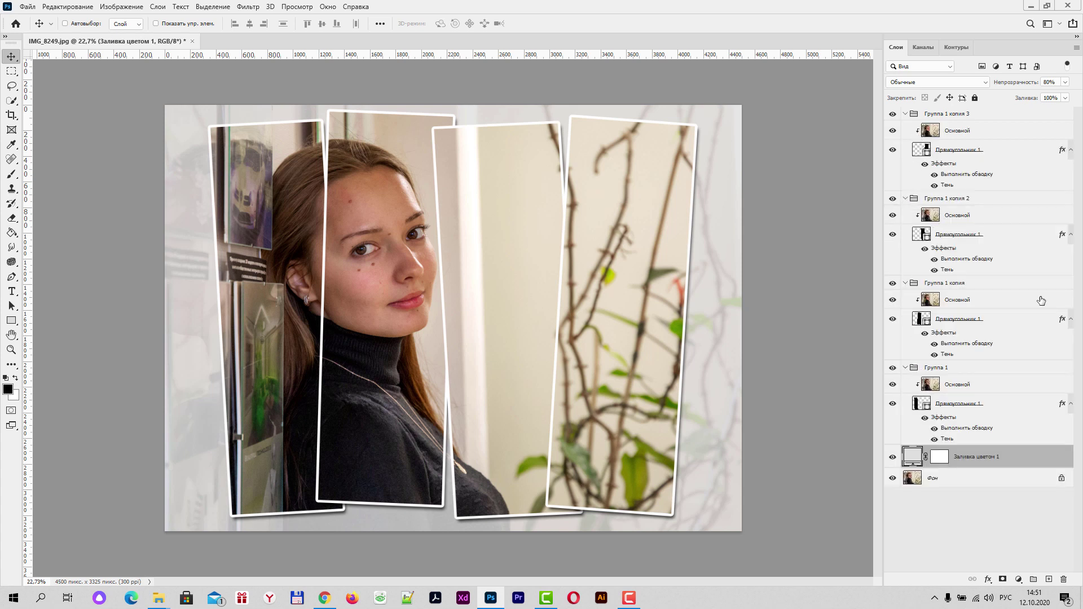
{"action": "left_click", "coordinate": [948, 157]}
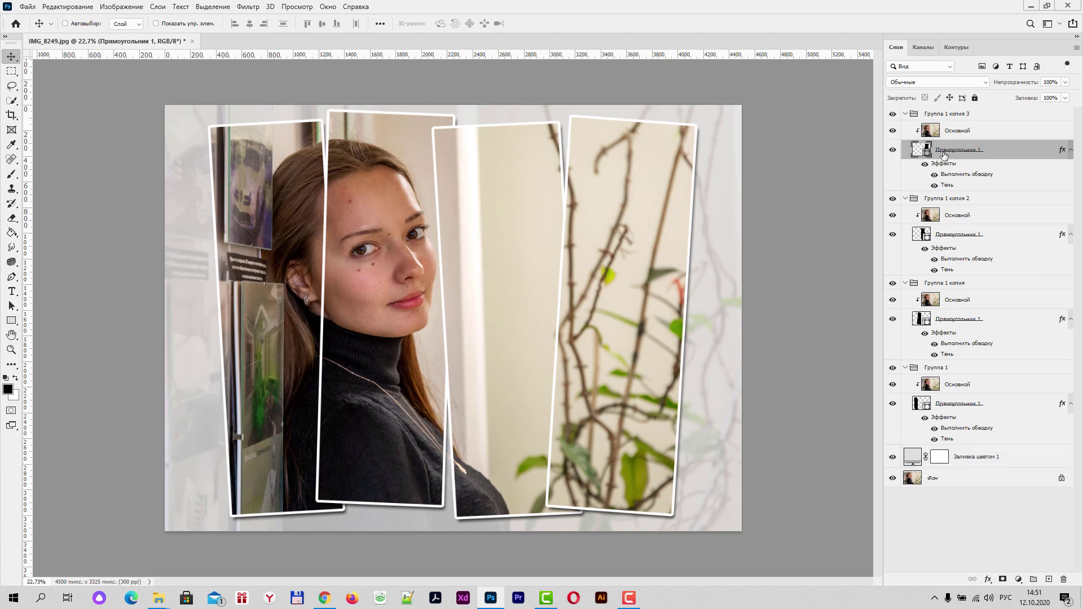
{"action": "key", "text": "ctrl"}
{"action": "left_click", "coordinate": [958, 237], "text": "ctrl"}
{"action": "left_click", "coordinate": [966, 325], "text": "ctrl"}
{"action": "left_click", "coordinate": [959, 405], "text": "ctrl"}
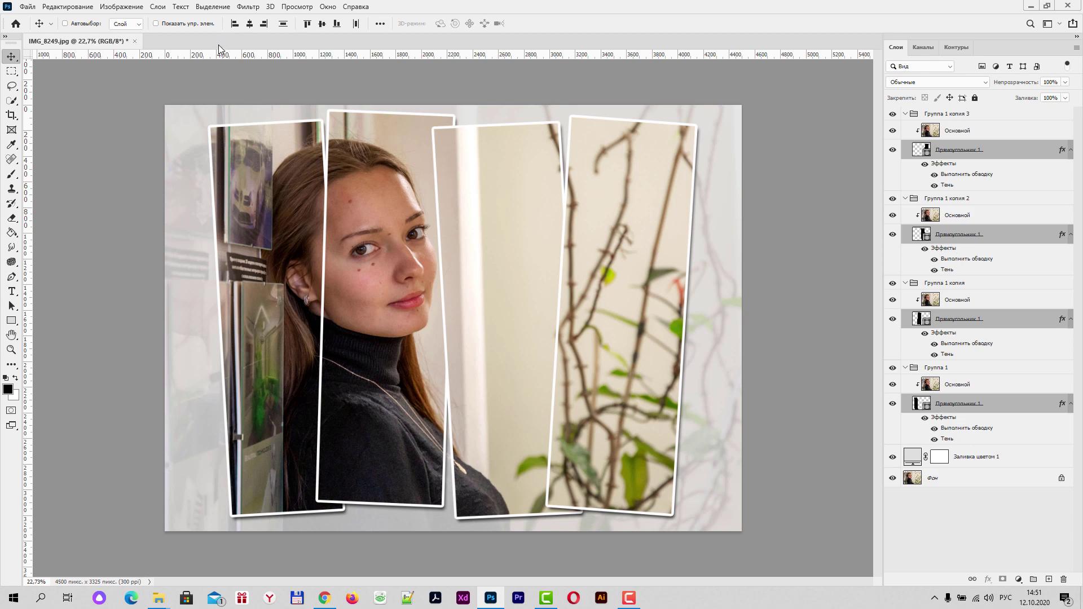
{"action": "key", "text": "ctrl"}
Step: Scale the four frames to about 97%, narrower and taller, centre them, and commit
{"action": "key", "text": "ctrl+t"}
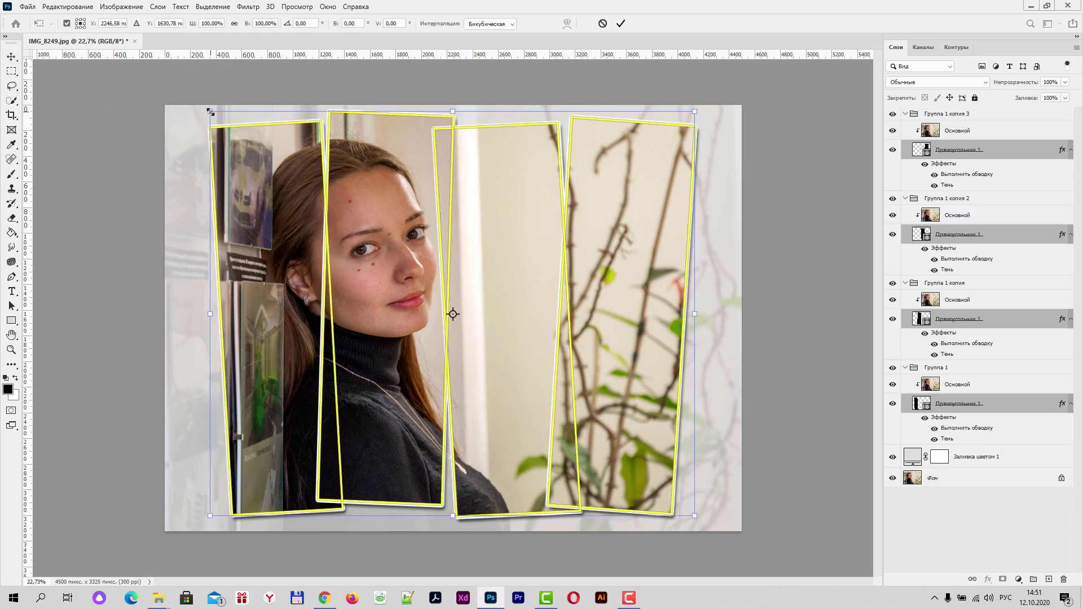
{"action": "mouse_move", "coordinate": [210, 112]}
{"action": "left_mouse_down"}
{"action": "mouse_move", "coordinate": [271, 175]}
{"action": "mouse_move", "coordinate": [179, 124]}
{"action": "left_mouse_up"}
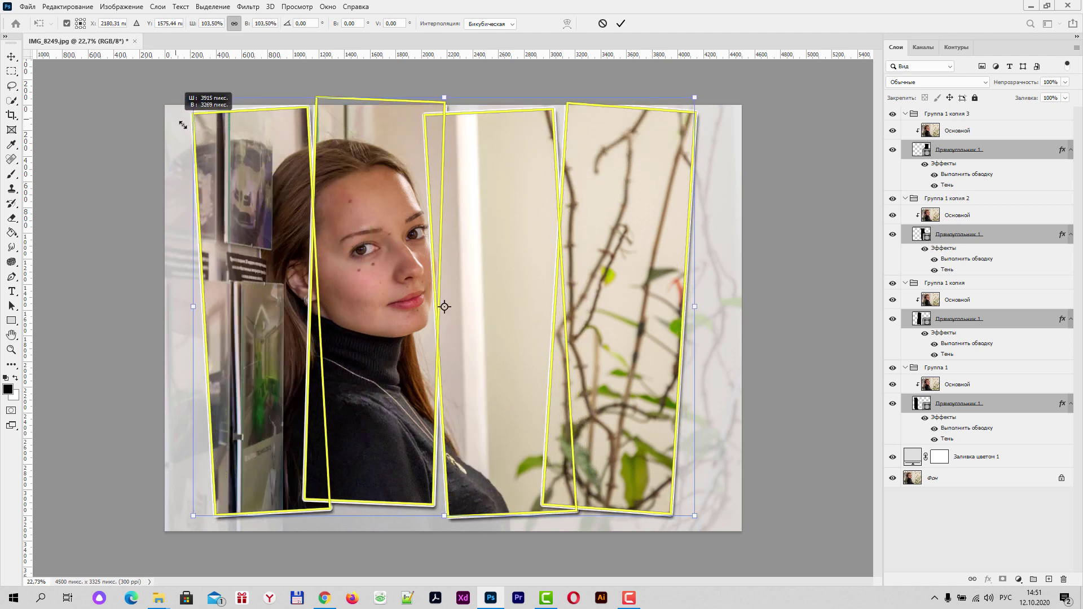
{"action": "left_click_drag", "start_coordinate": [179, 124], "coordinate": [210, 145]}
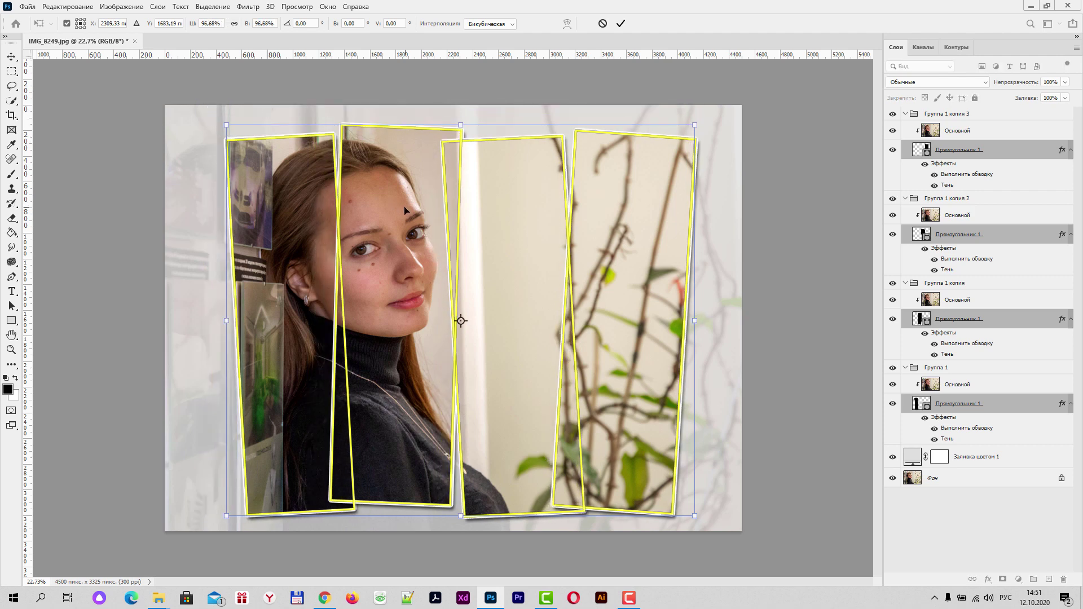
{"action": "left_click_drag", "start_coordinate": [404, 210], "coordinate": [396, 208]}
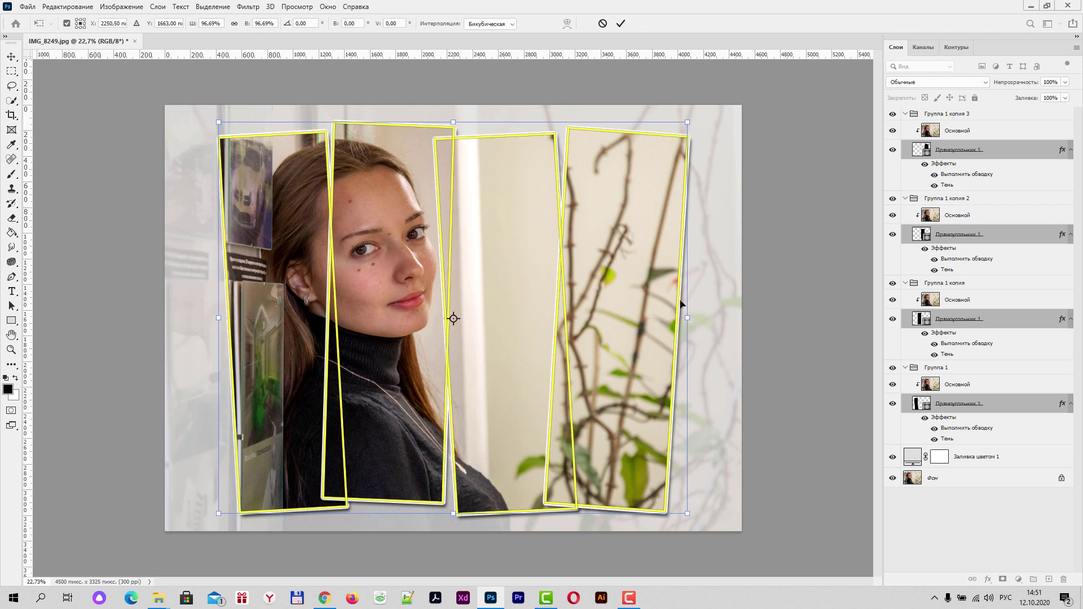
{"action": "left_click_drag", "start_coordinate": [689, 318], "coordinate": [685, 319]}
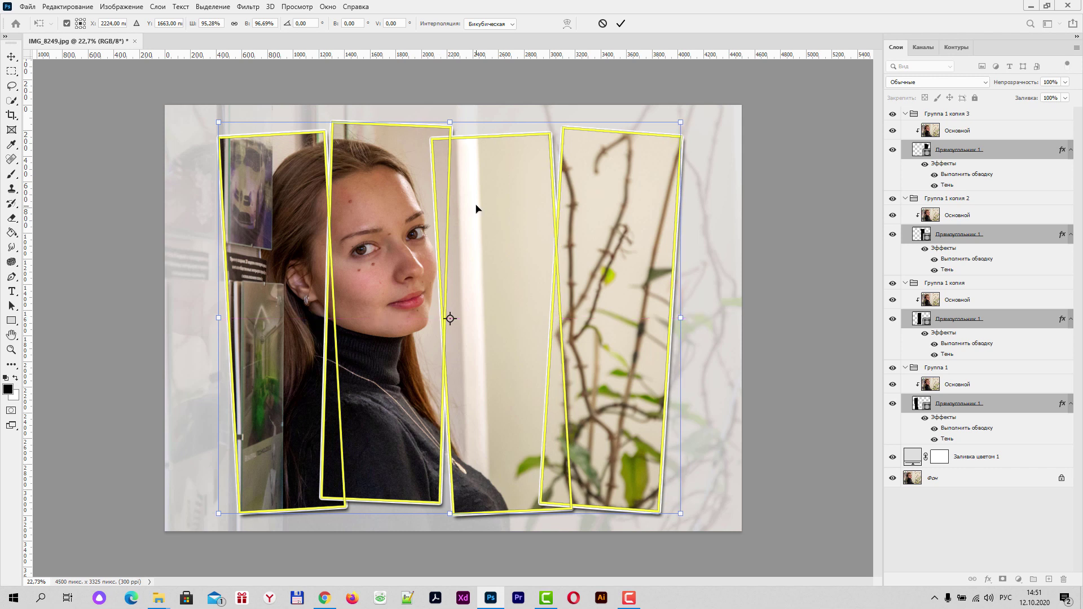
{"action": "left_click_drag", "start_coordinate": [479, 210], "coordinate": [473, 193]}
{"action": "left_click_drag", "start_coordinate": [452, 121], "coordinate": [452, 115]}
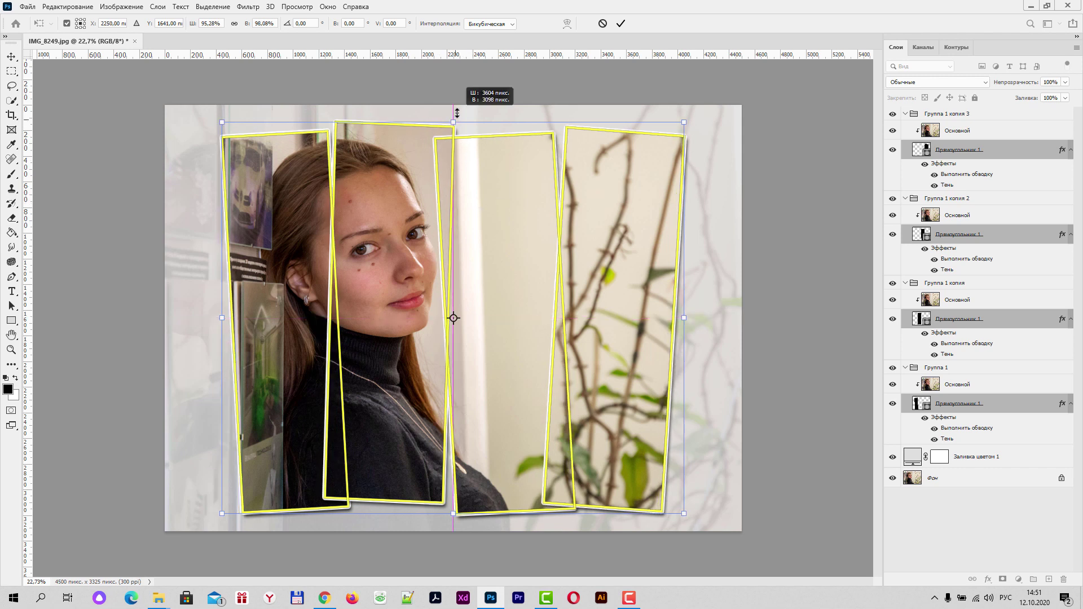
{"action": "left_click_drag", "start_coordinate": [451, 514], "coordinate": [451, 520]}
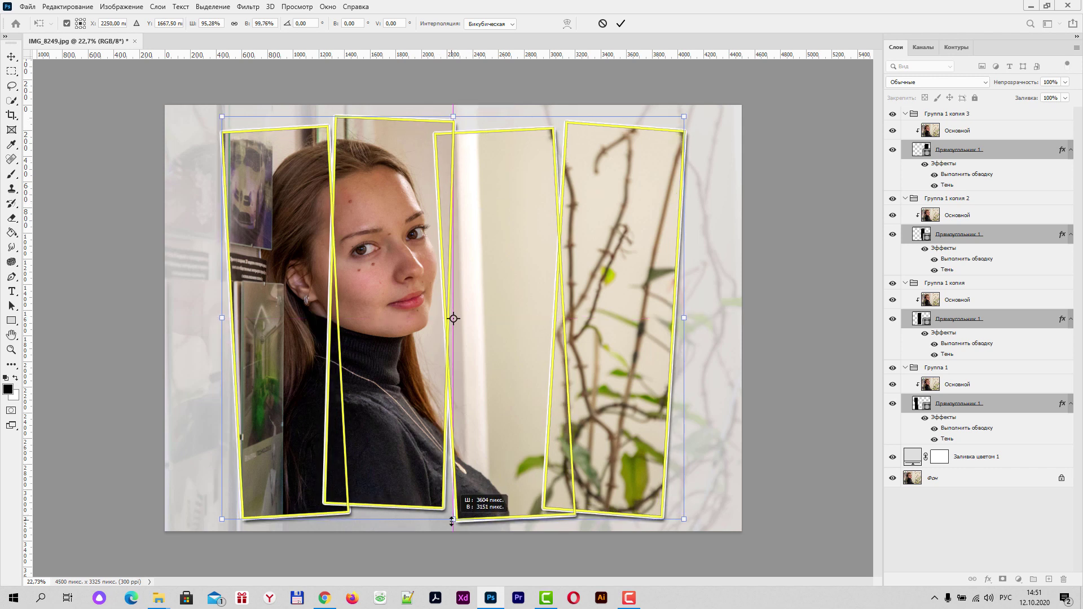
{"action": "left_click", "coordinate": [621, 24]}
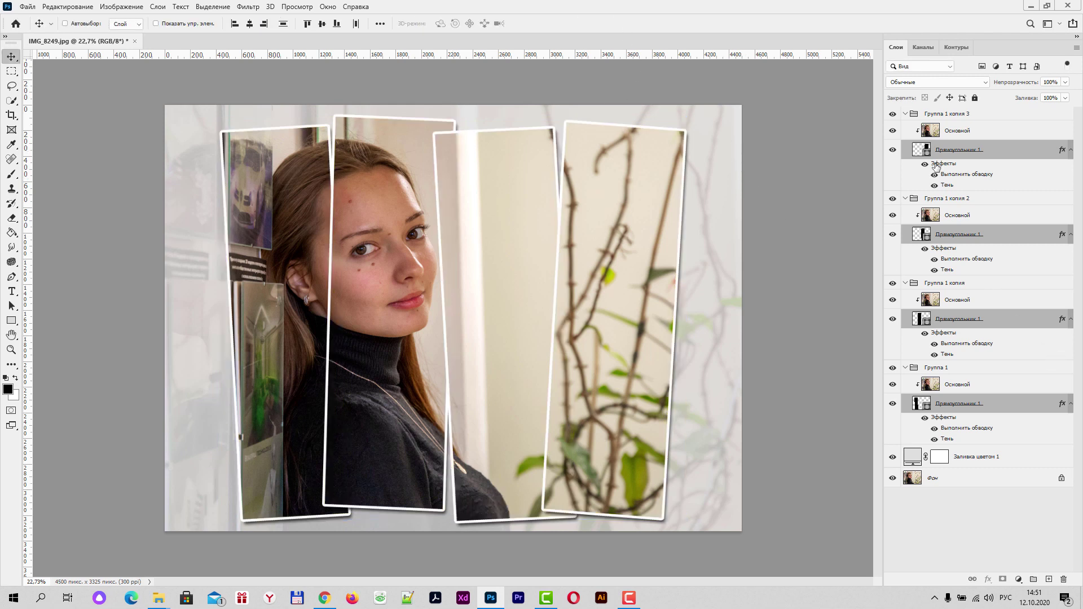
Step: Collapse Группа 1 копия 3, Группа 1 копия 2, Группа 1 копия and Группа 1
{"action": "left_click", "coordinate": [906, 114]}
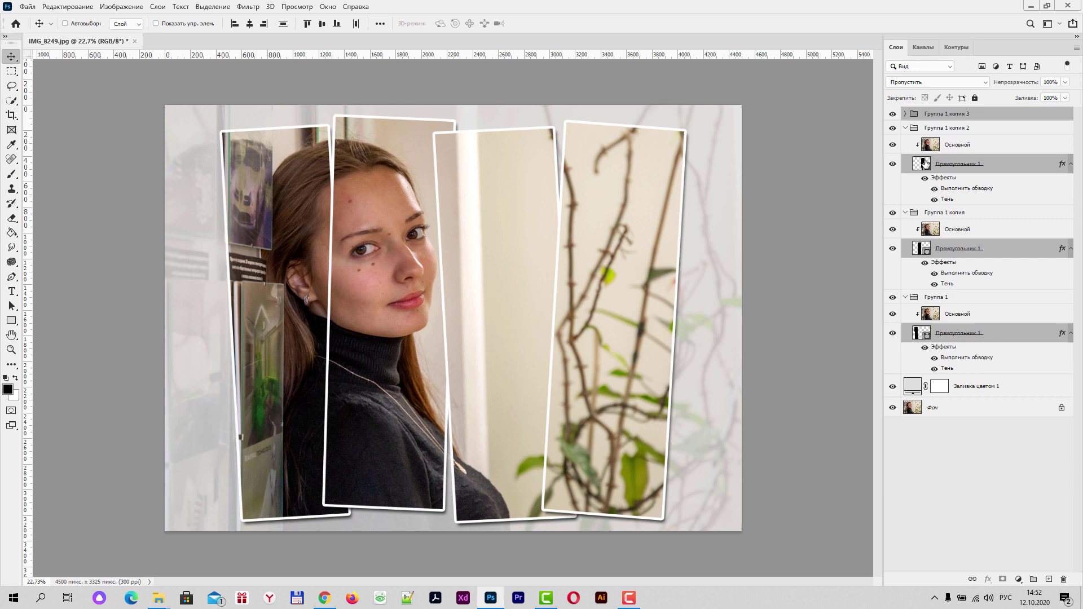
{"action": "left_click", "coordinate": [906, 128]}
{"action": "left_click", "coordinate": [905, 142]}
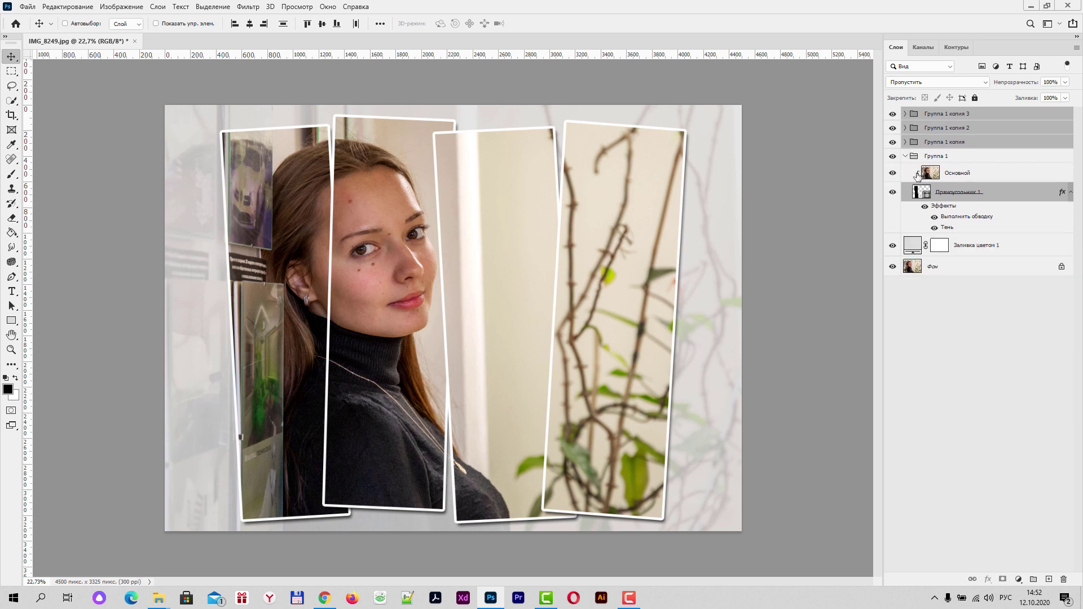
{"action": "left_click", "coordinate": [906, 156]}
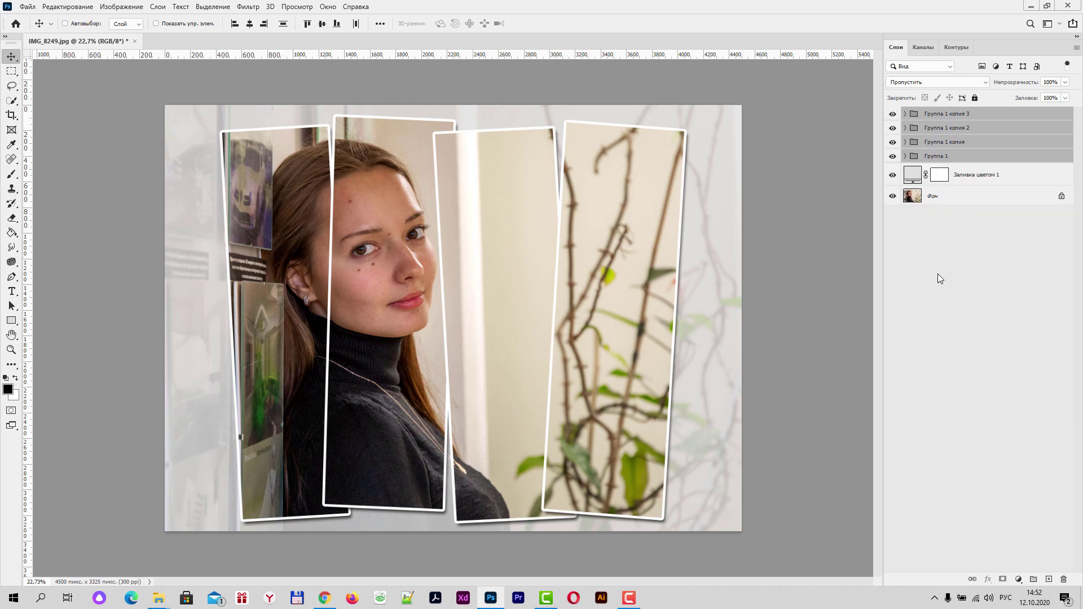